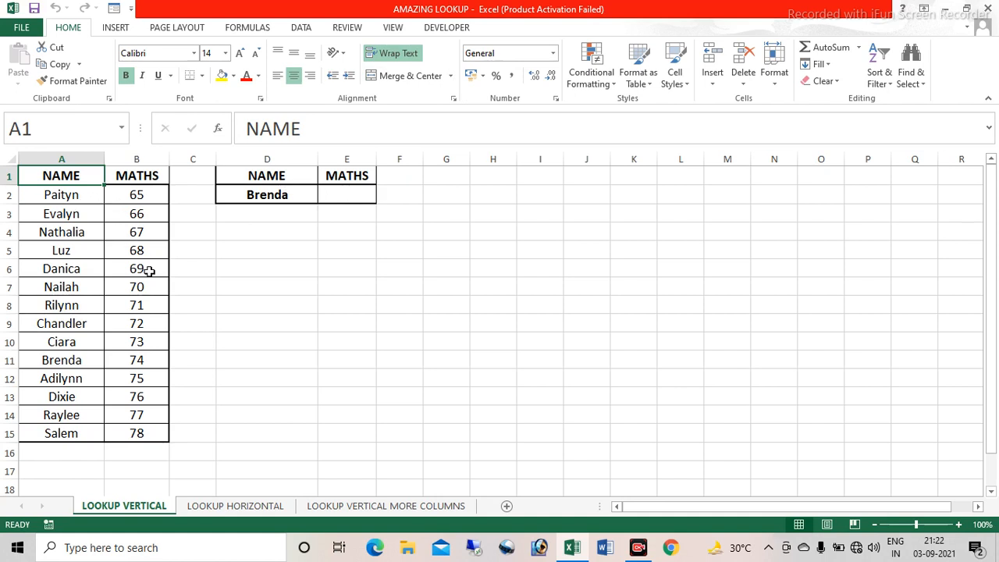
Step: Enter =LOOKUP(D2,A2:B15) in cell E2 to look up the maths mark for the name in D2
click(361, 194)
text(=LOOKUP)
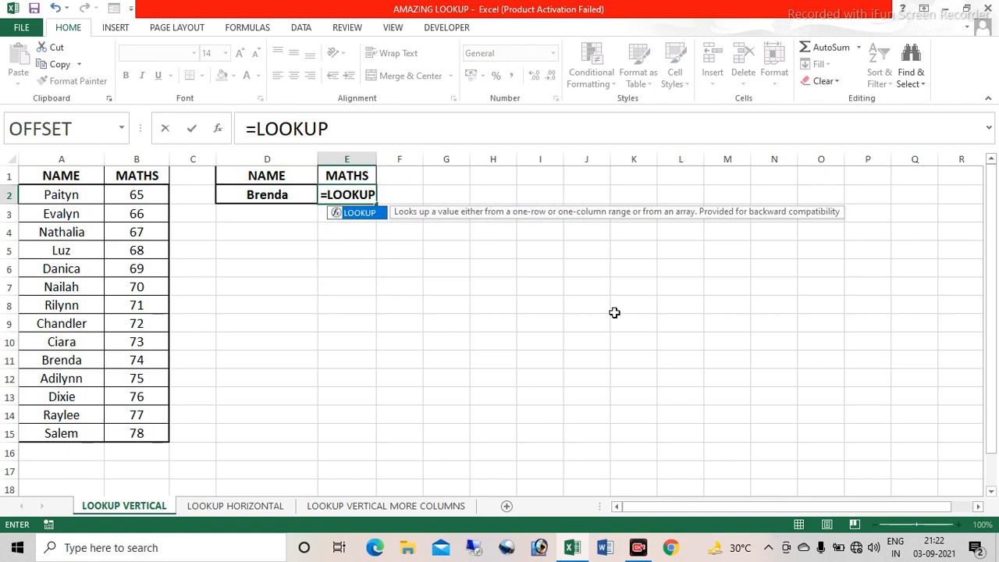
text(()
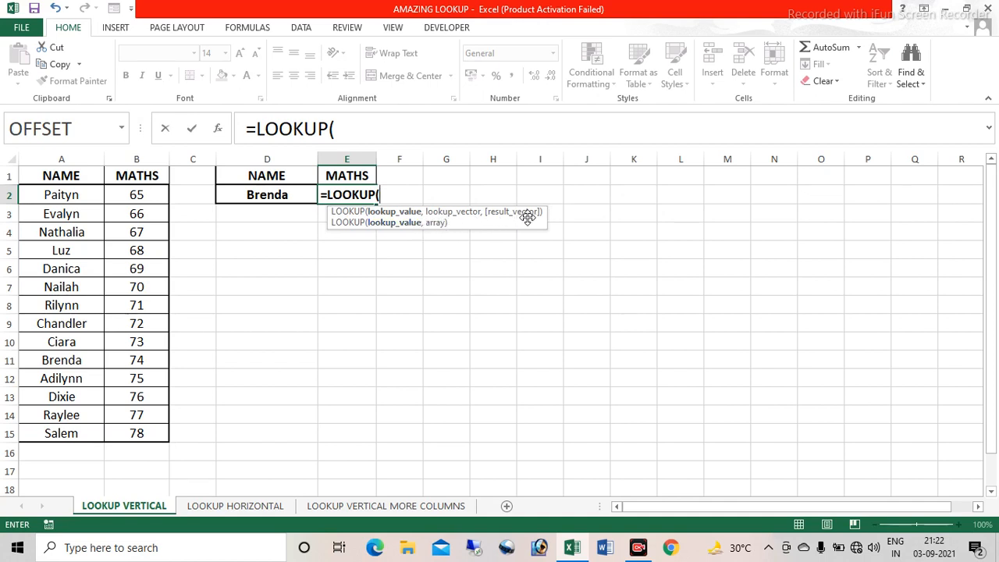
click(257, 195)
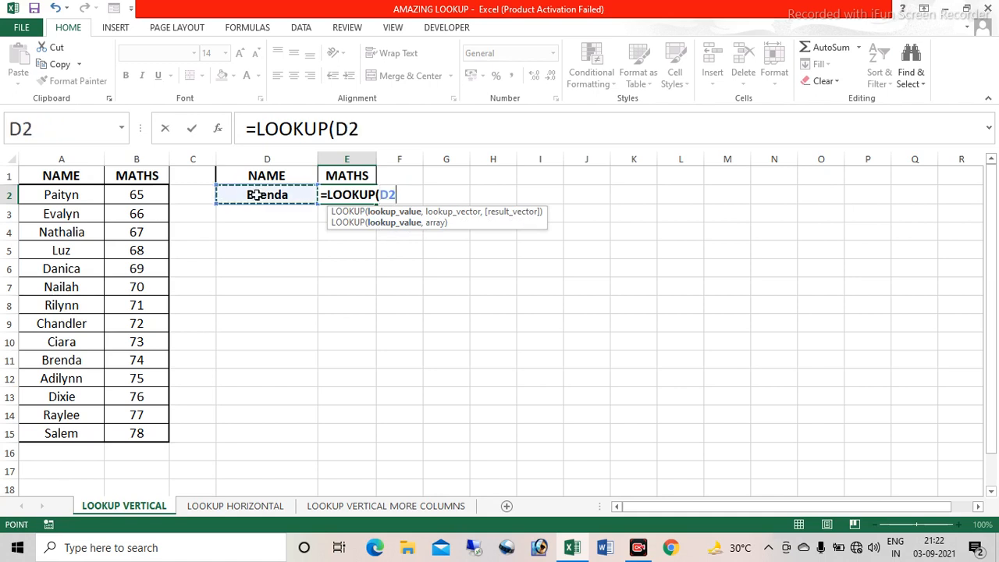
text(,)
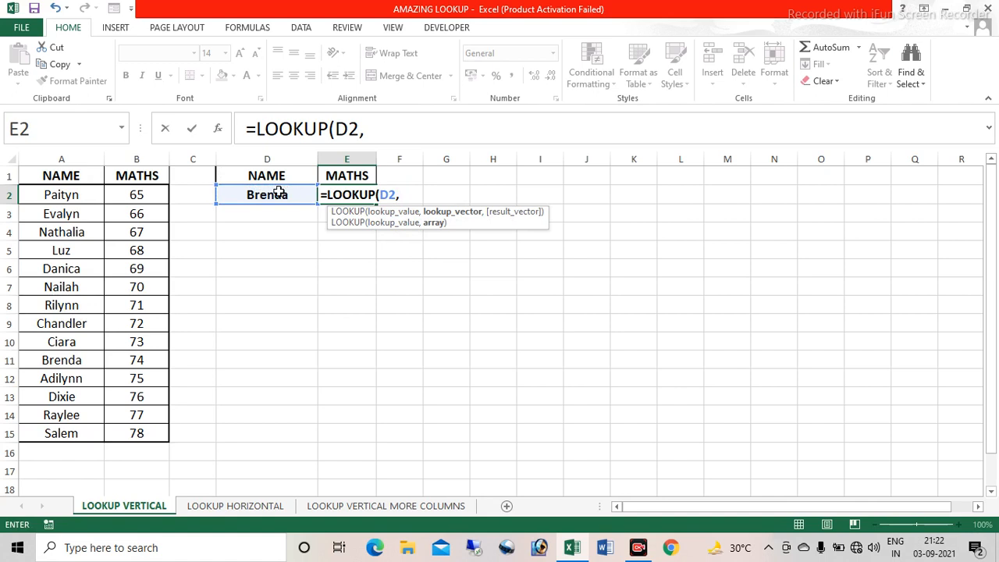
drag(76, 197, 148, 433)
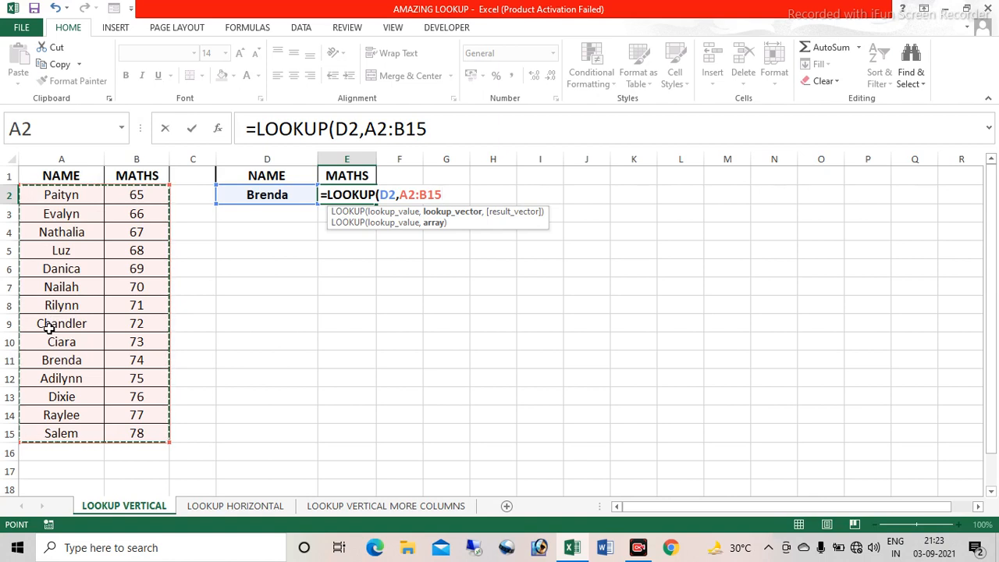
text())
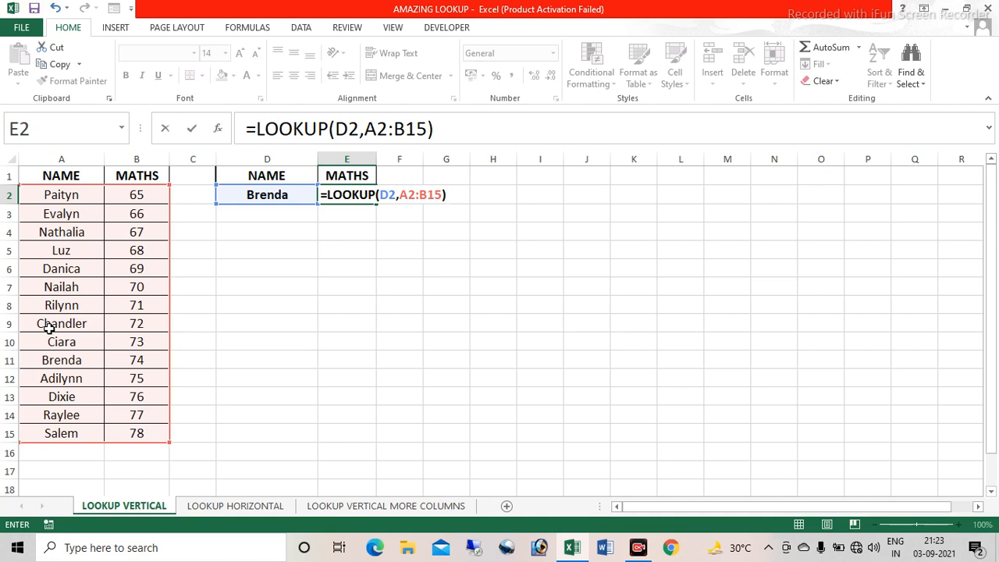
key(Return)
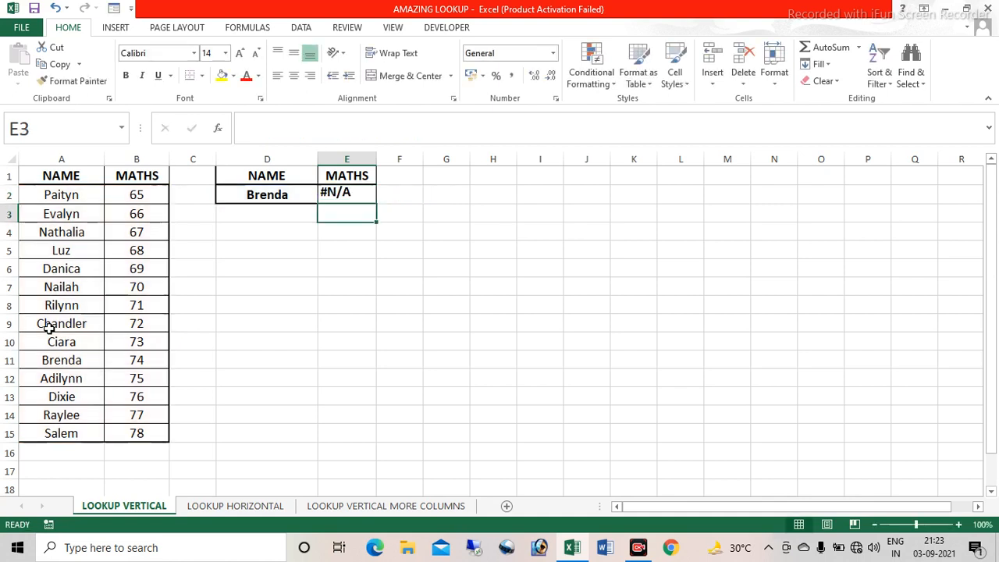
click(344, 199)
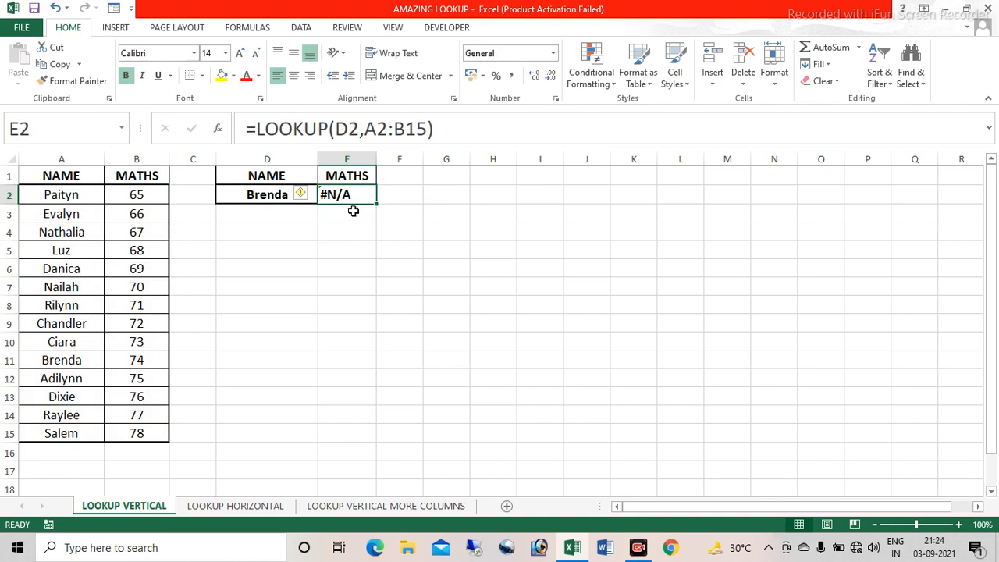
double_click(351, 201)
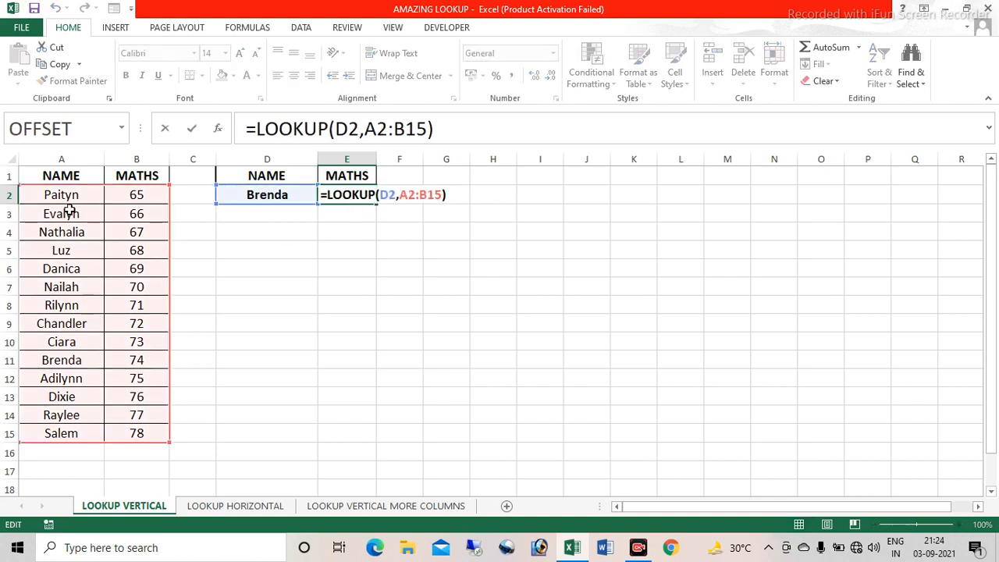
key(Return)
click(349, 193)
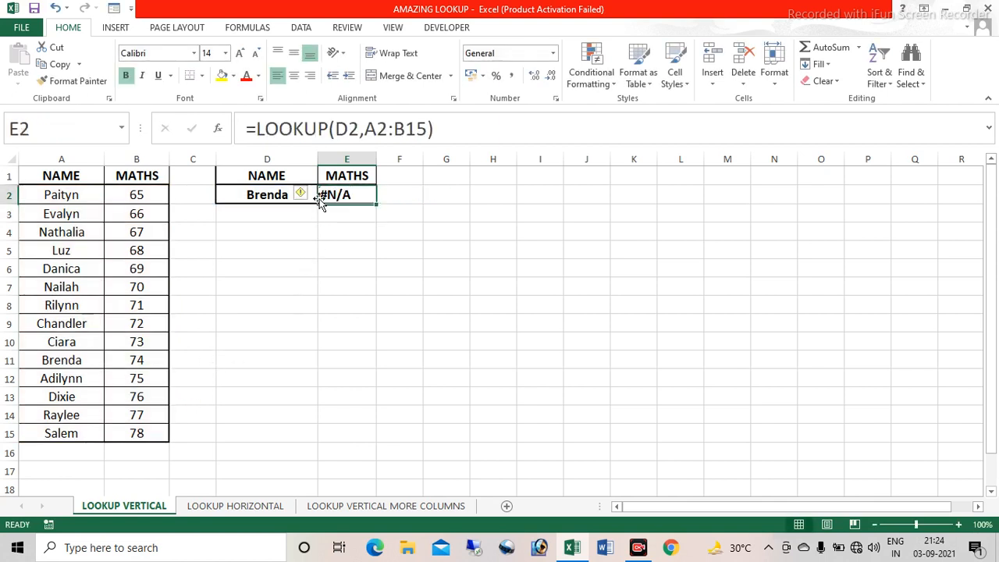
Step: Sort the name and marks table from A to Z by the NAME column
click(65, 233)
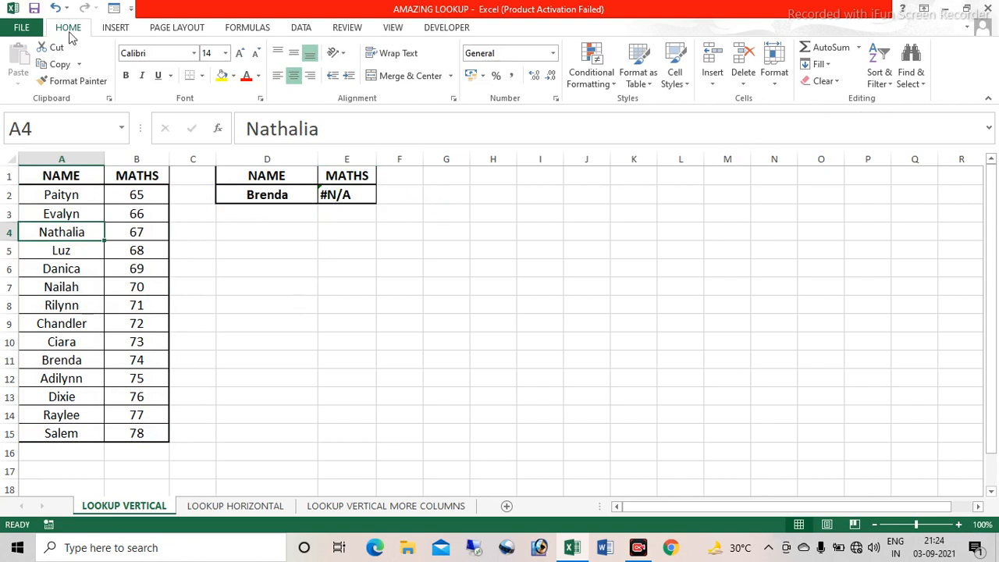
click(878, 78)
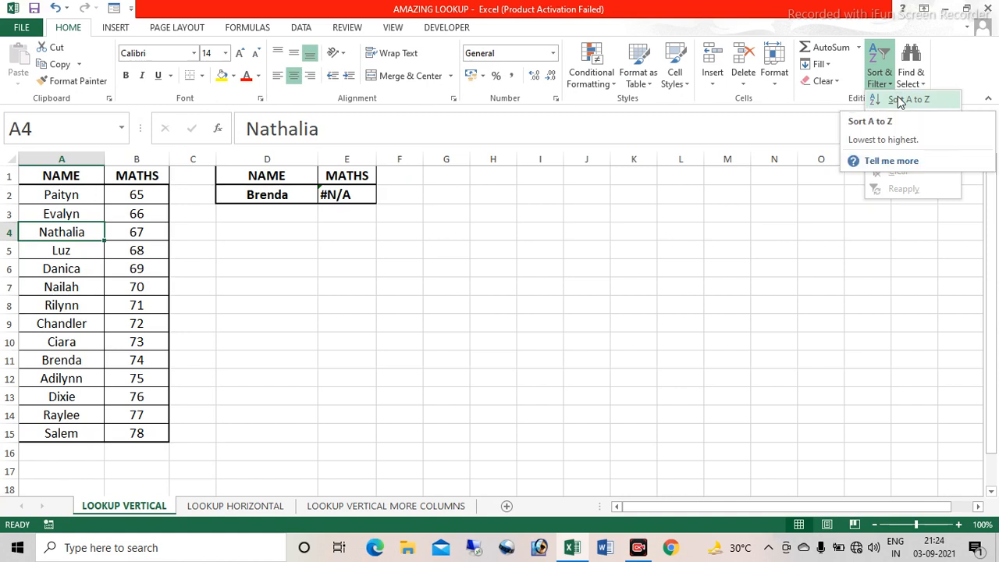
click(905, 99)
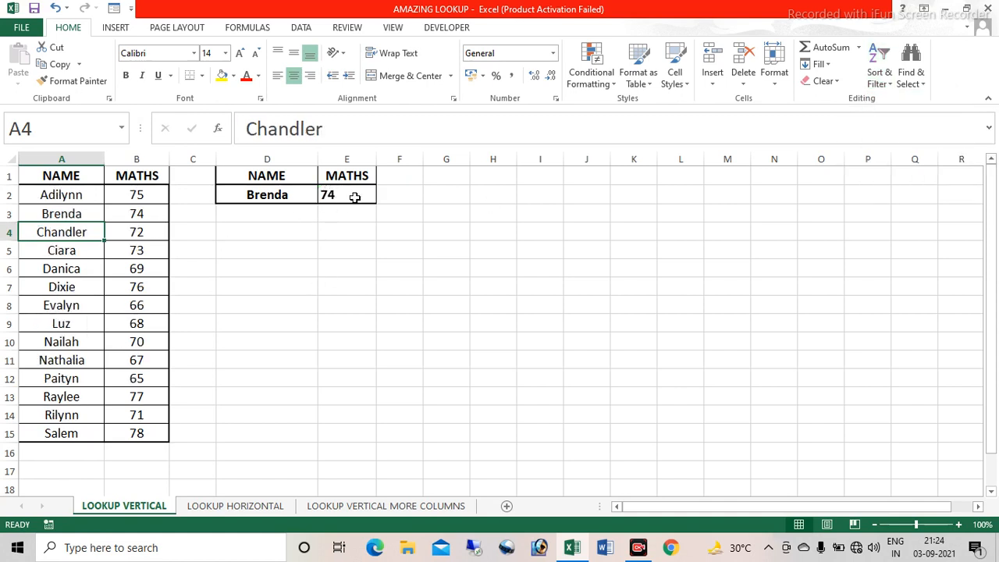
Step: Choose the student name listed in A4 for the lookup cell D2, and center the result in E2
click(301, 196)
click(325, 197)
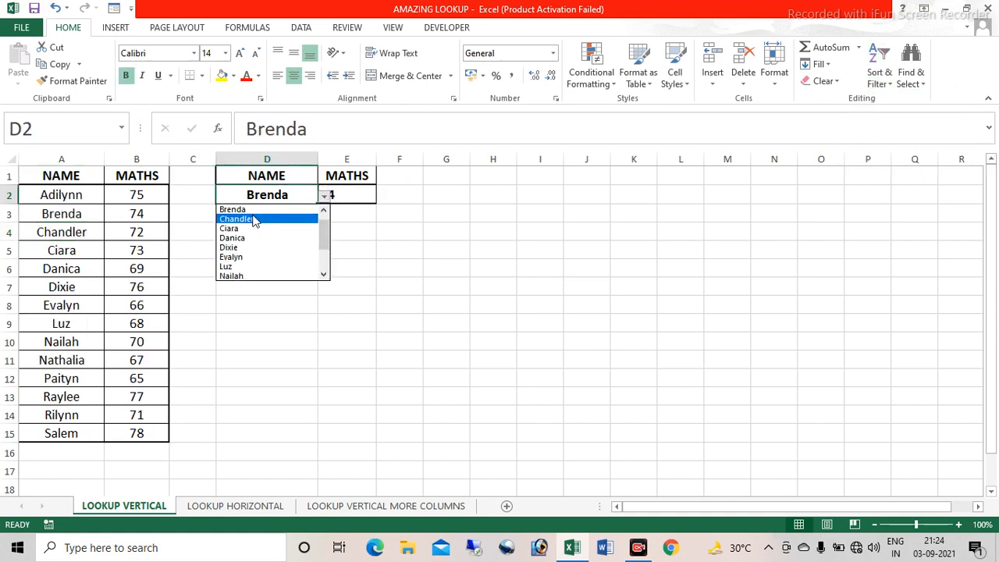
click(296, 215)
click(335, 196)
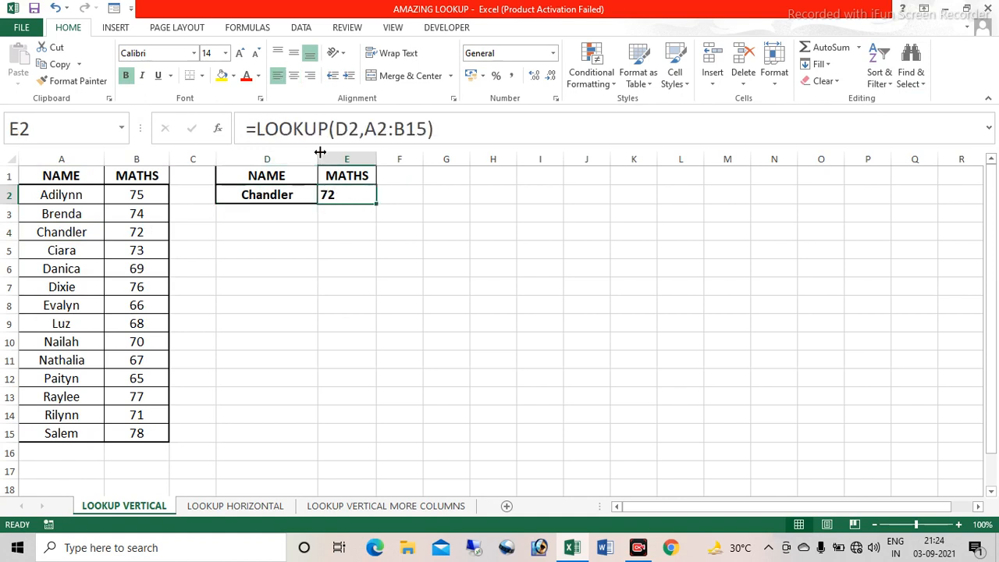
click(293, 76)
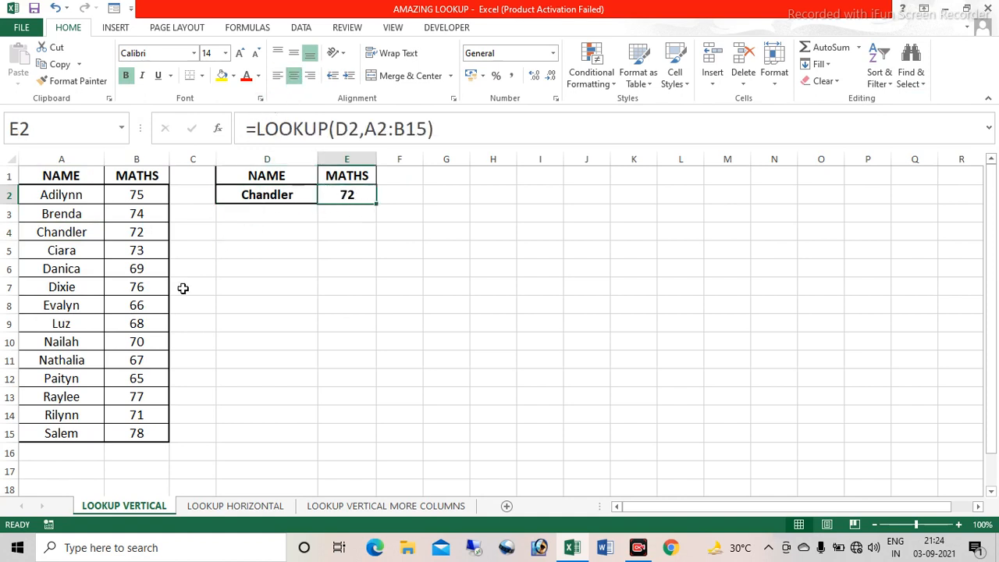
Step: Change the lookup name in D2 to the student name listed in A14
click(297, 197)
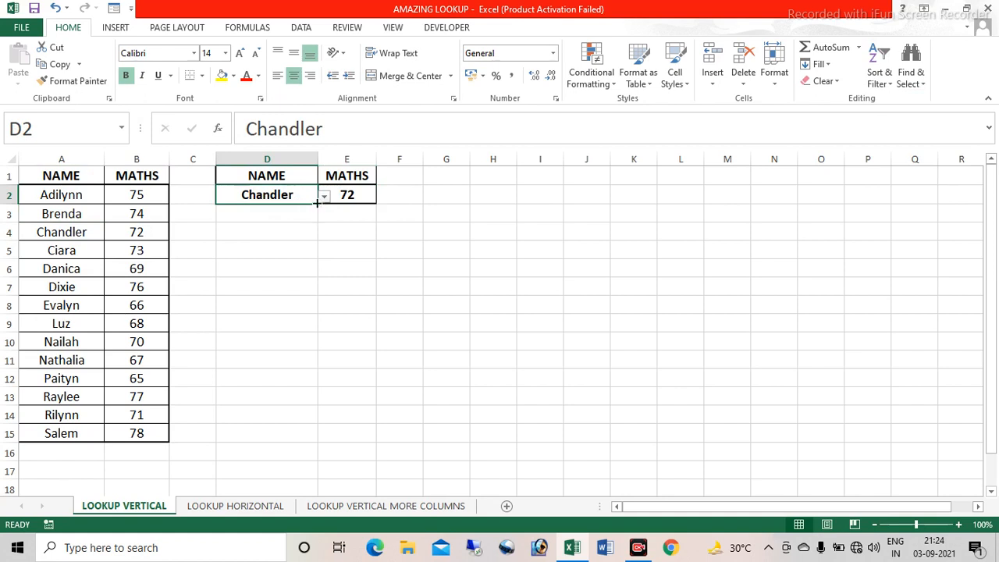
click(324, 196)
scroll(324, 238, down, 2)
click(261, 269)
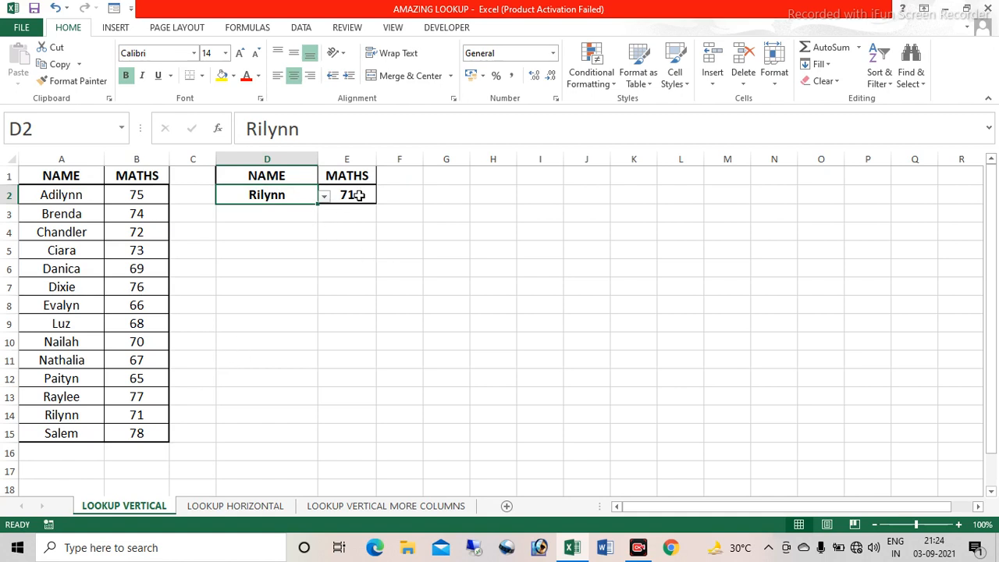
Step: On the LOOKUP HORIZONTAL sheet, add a List data validation to cell A4 with the subject headings A1:I1 as its source
click(243, 506)
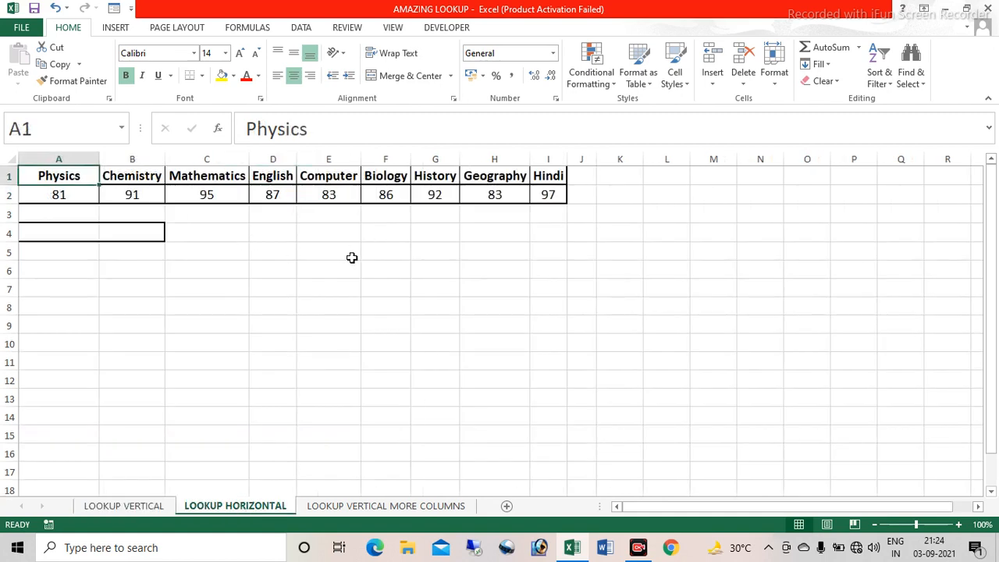
click(63, 234)
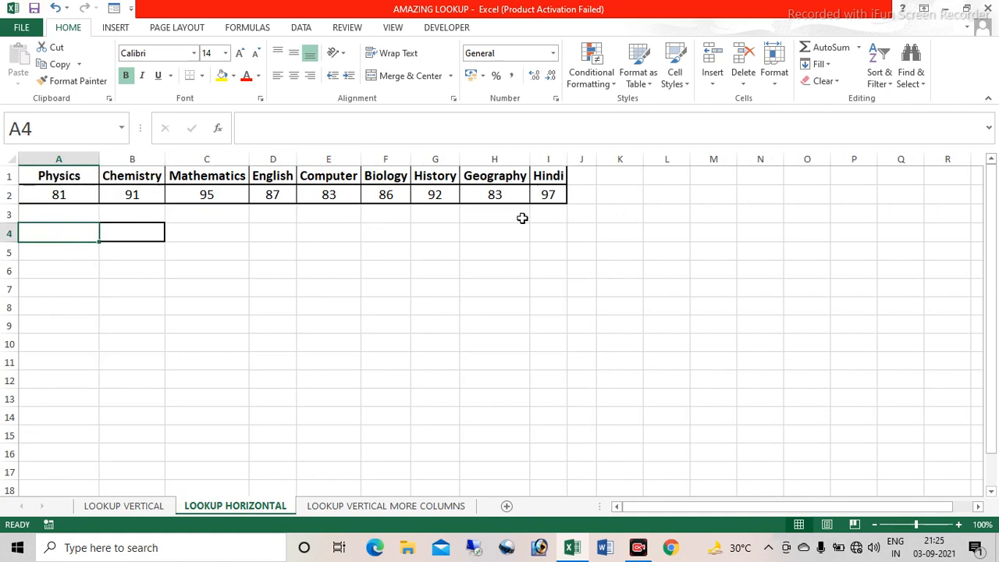
key(alt)
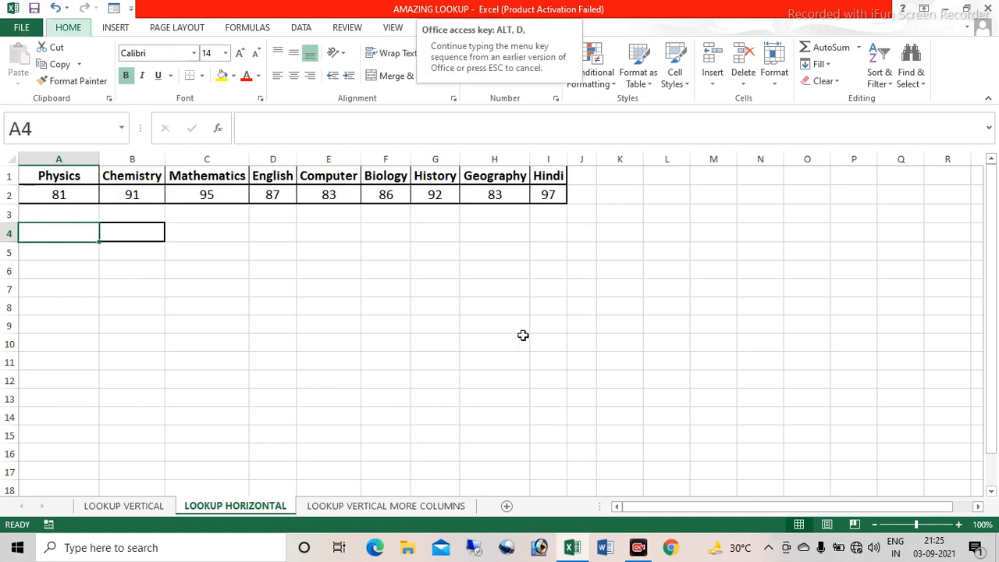
key(a)
key(v)
key(v)
click(511, 327)
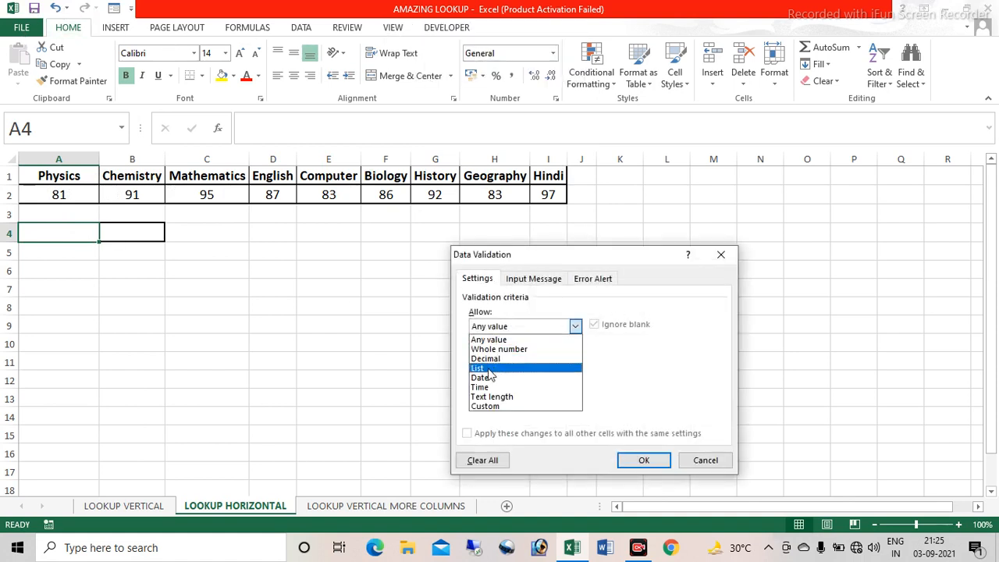
click(500, 368)
drag(74, 185, 551, 177)
click(644, 461)
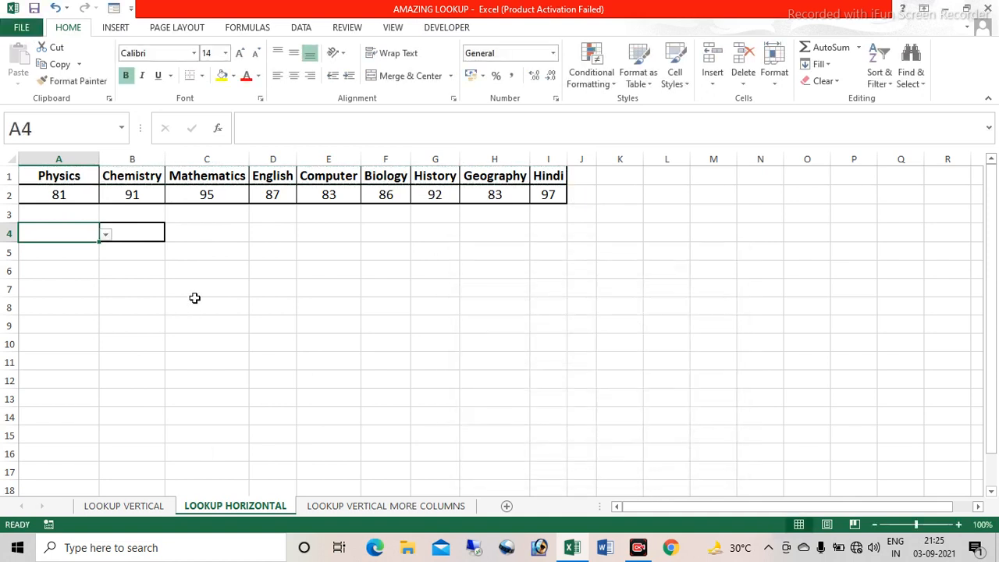
Step: Choose Mathematics in cell A4 and enter =LOOKUP(A4,A1:I2) in B4 to look up its mark
click(105, 234)
click(68, 270)
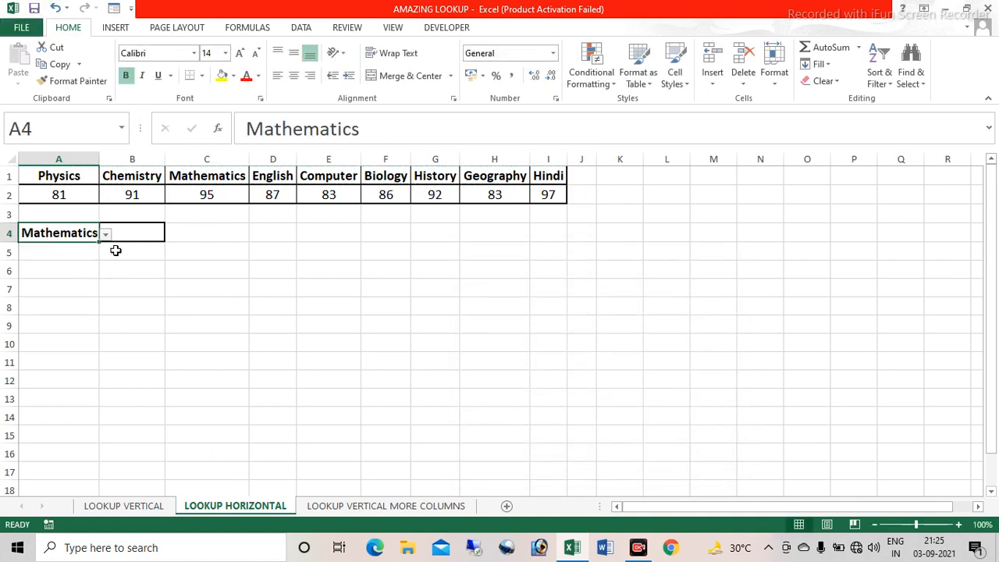
click(139, 234)
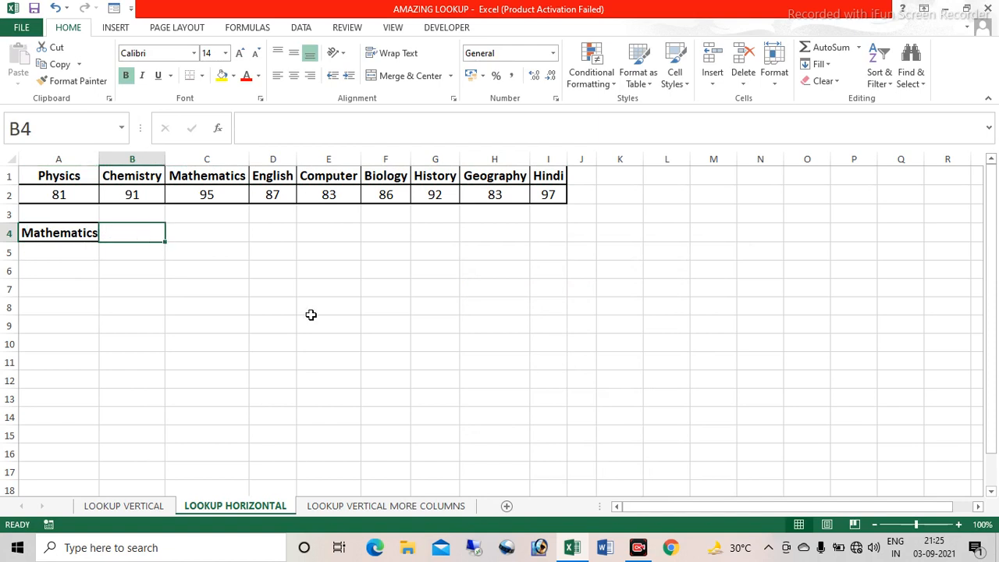
text(=LOOKUP)
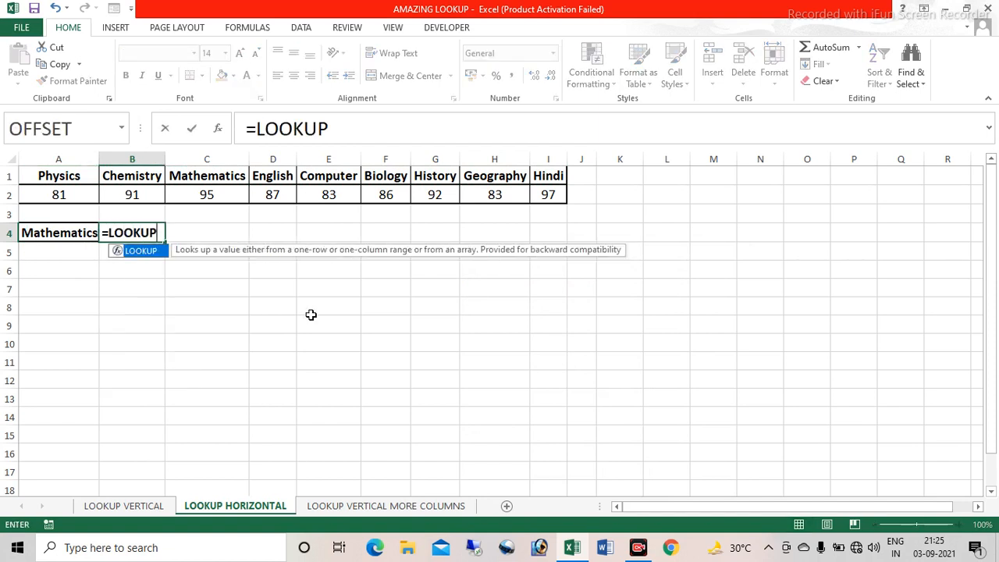
text(()
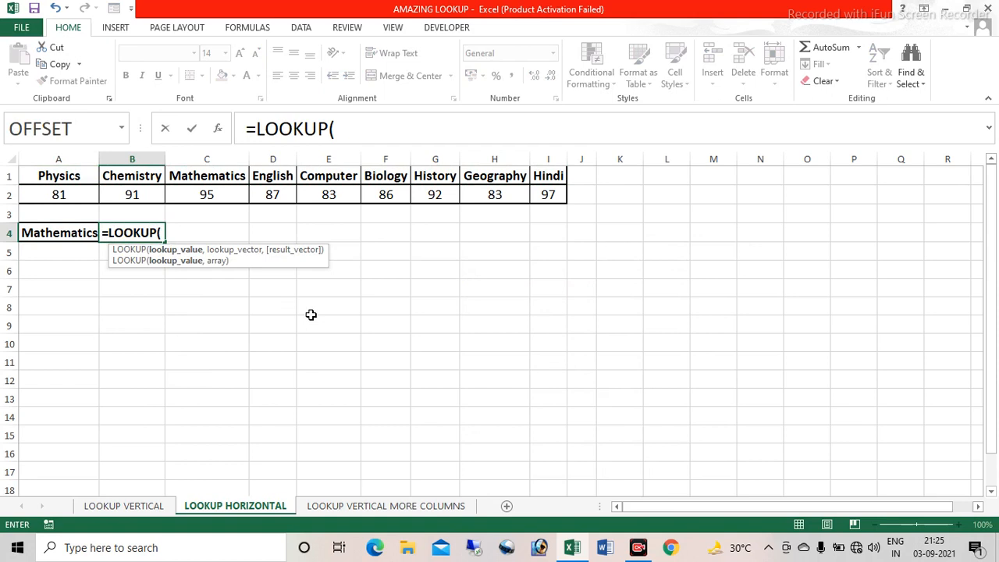
click(56, 236)
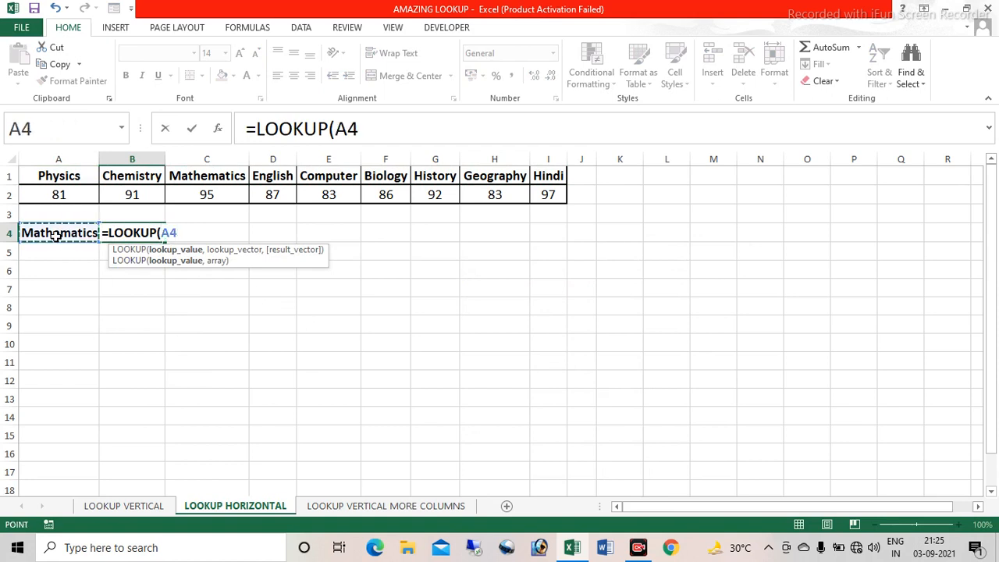
text(,)
drag(82, 179, 546, 194)
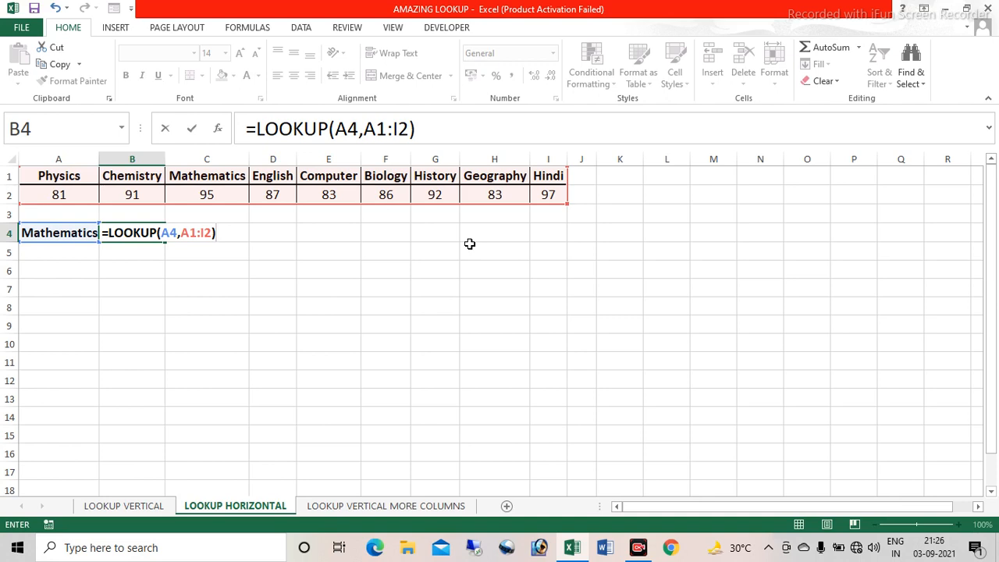
key(Return)
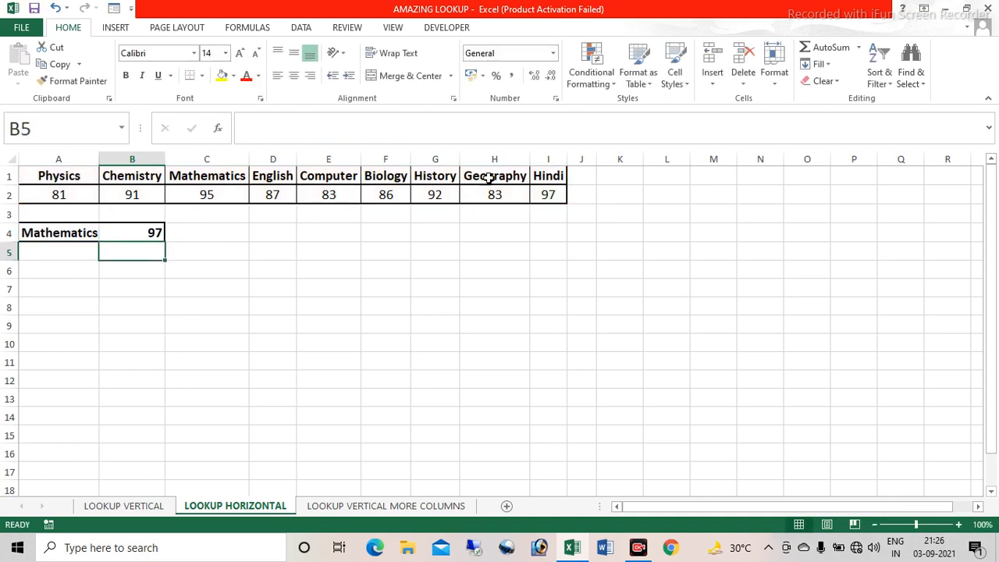
Step: Sort the subject table A1:I2 left to right by Row 1 on values, in A to Z order
click(219, 194)
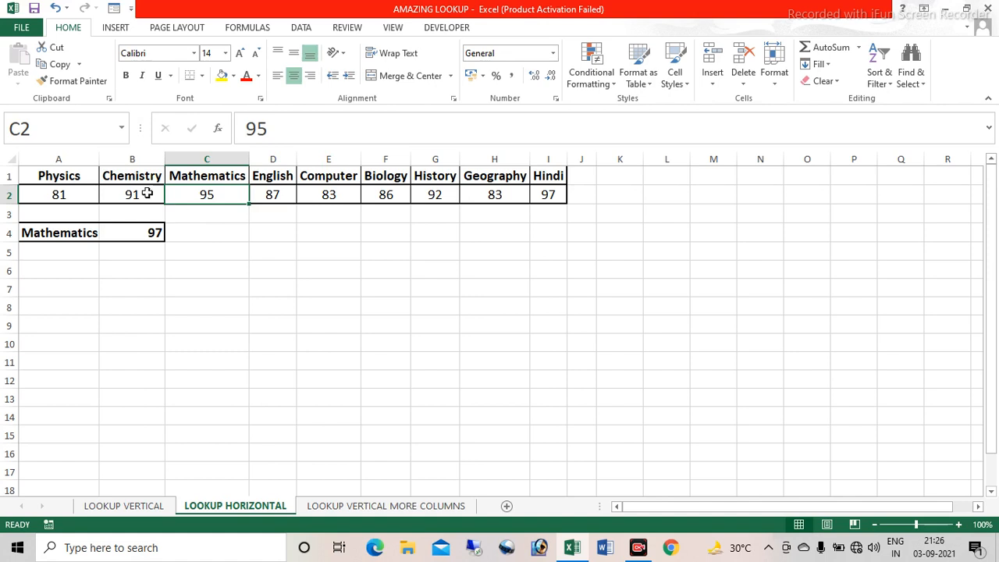
click(212, 175)
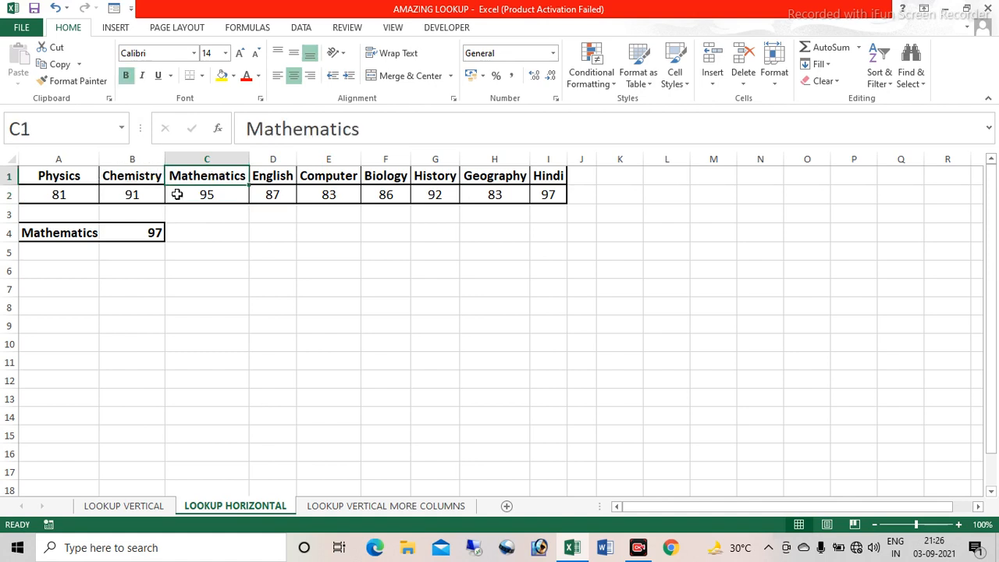
click(12, 177)
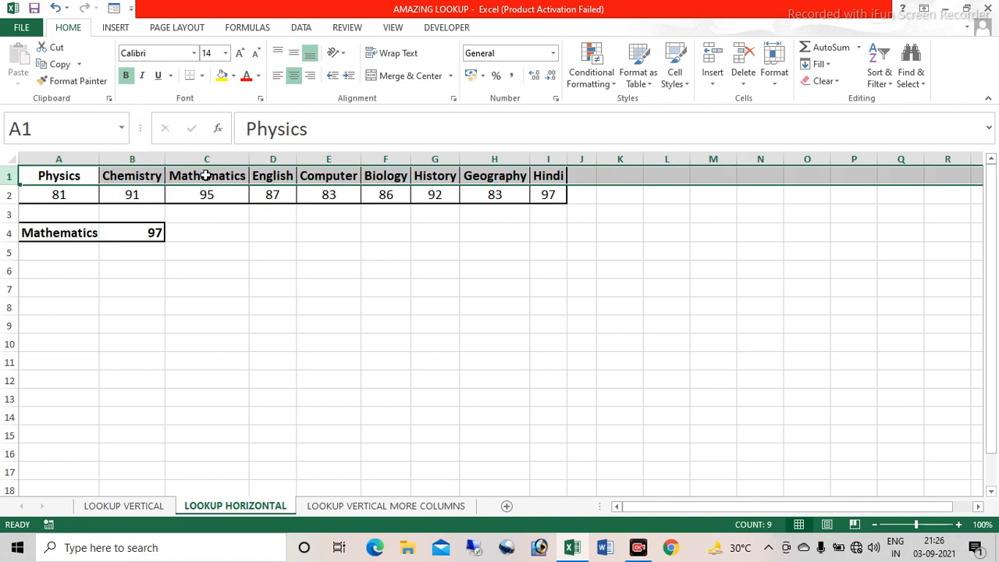
click(218, 174)
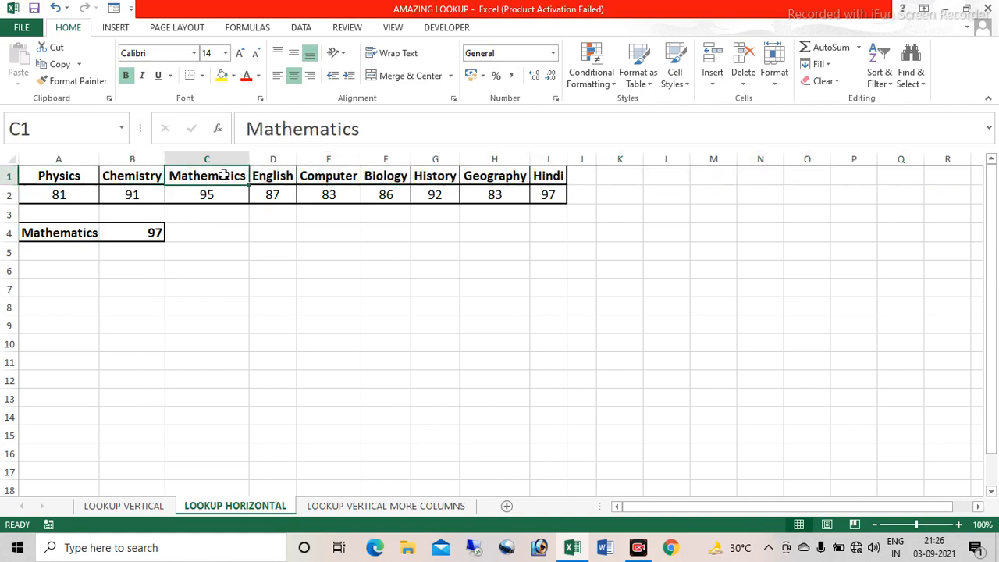
click(890, 87)
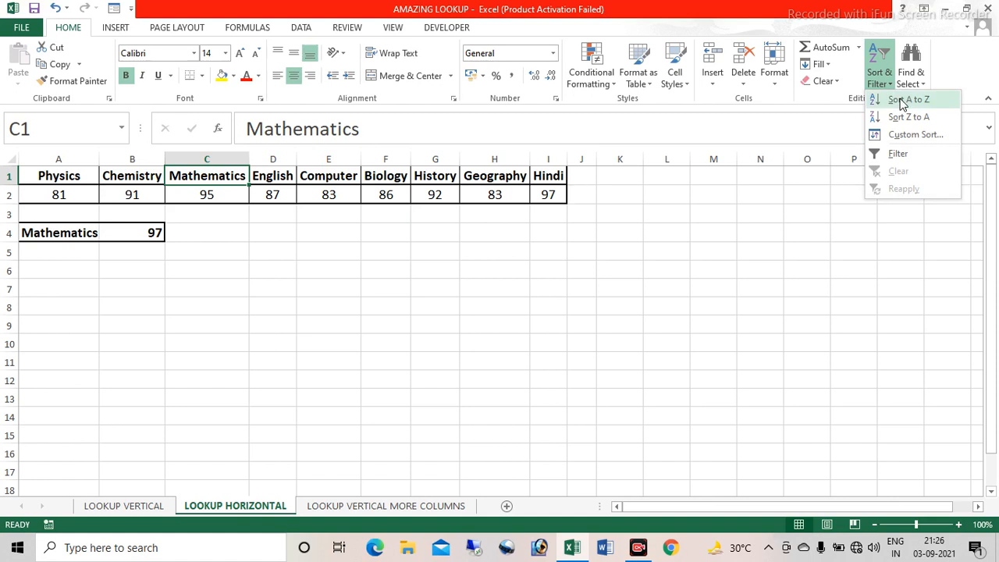
click(905, 136)
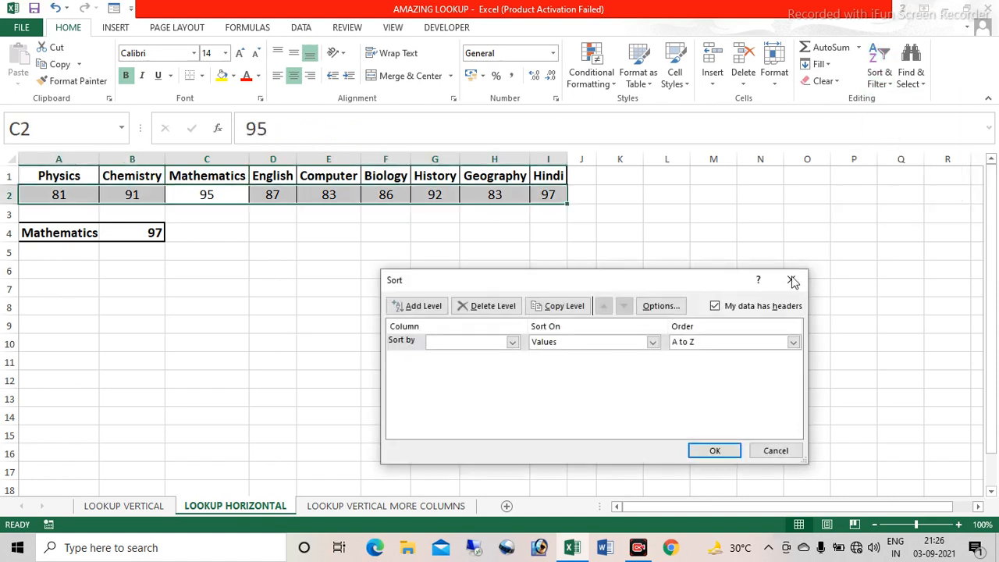
click(660, 306)
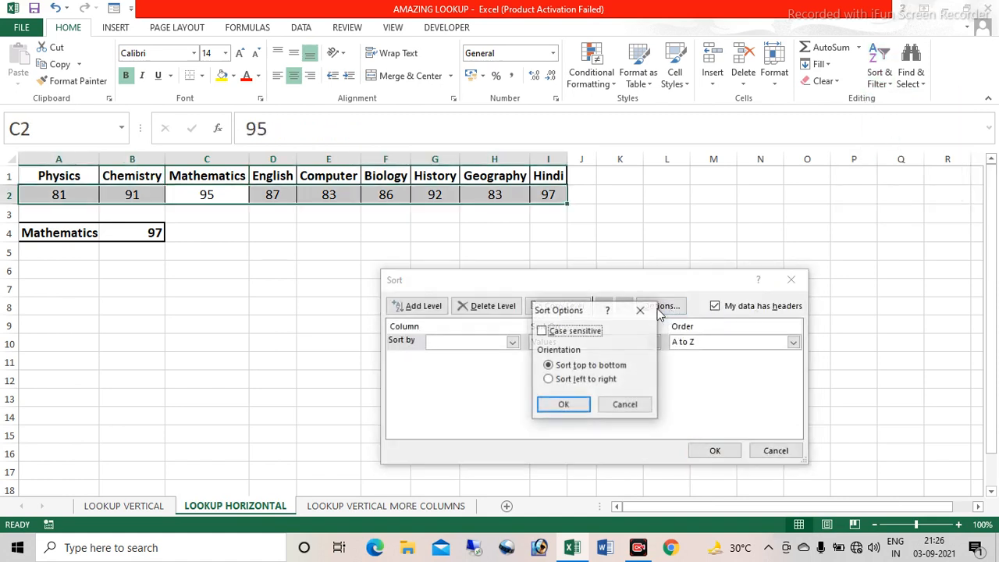
click(549, 380)
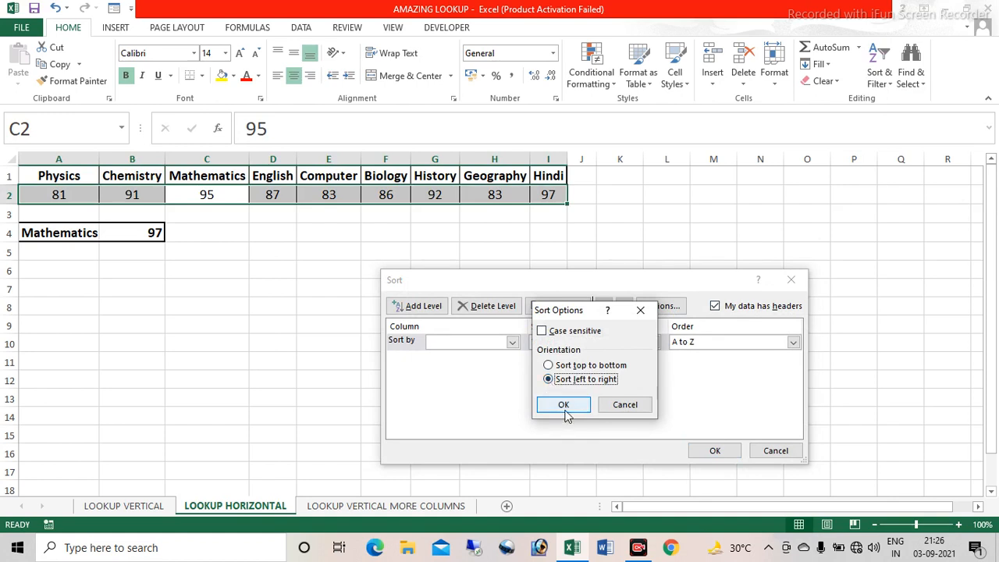
click(564, 405)
click(512, 343)
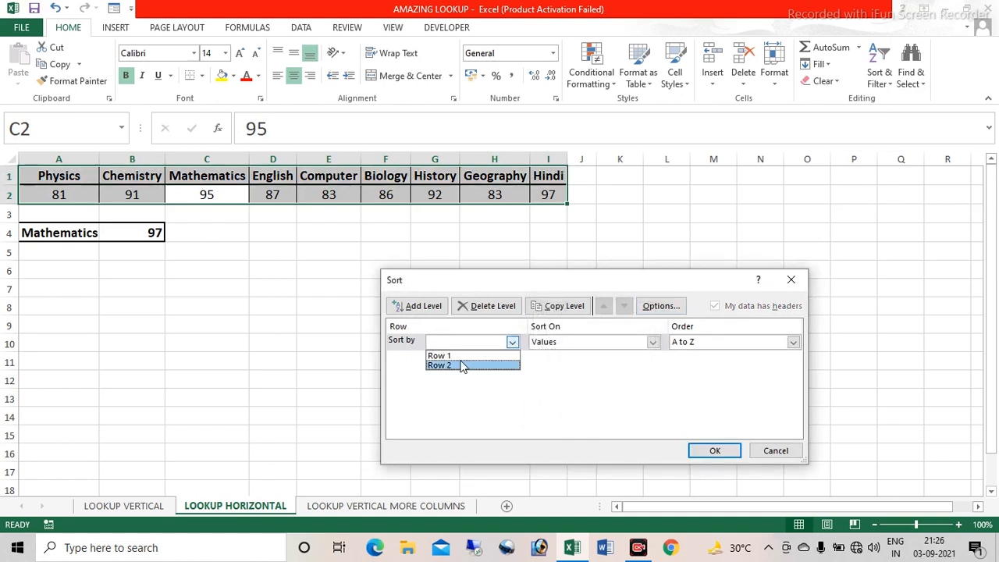
click(461, 357)
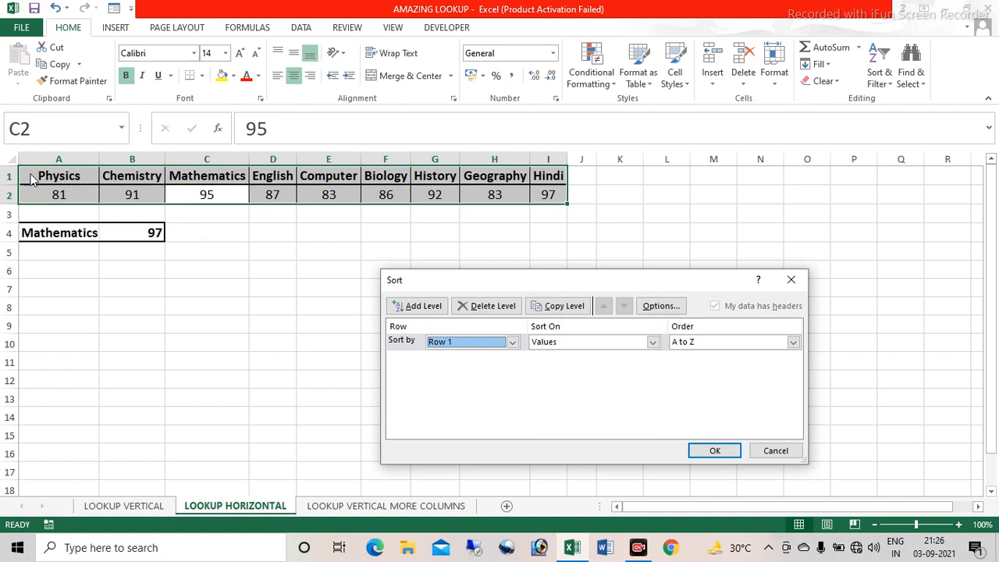
click(714, 451)
key(Up)
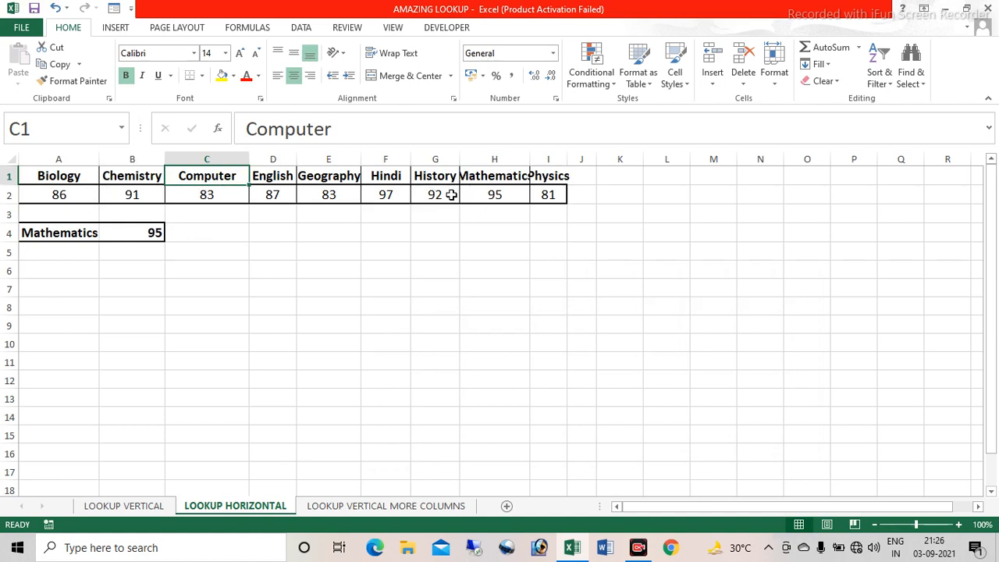
Step: Change the lookup subject in cell A4 to Physics
click(84, 234)
click(105, 234)
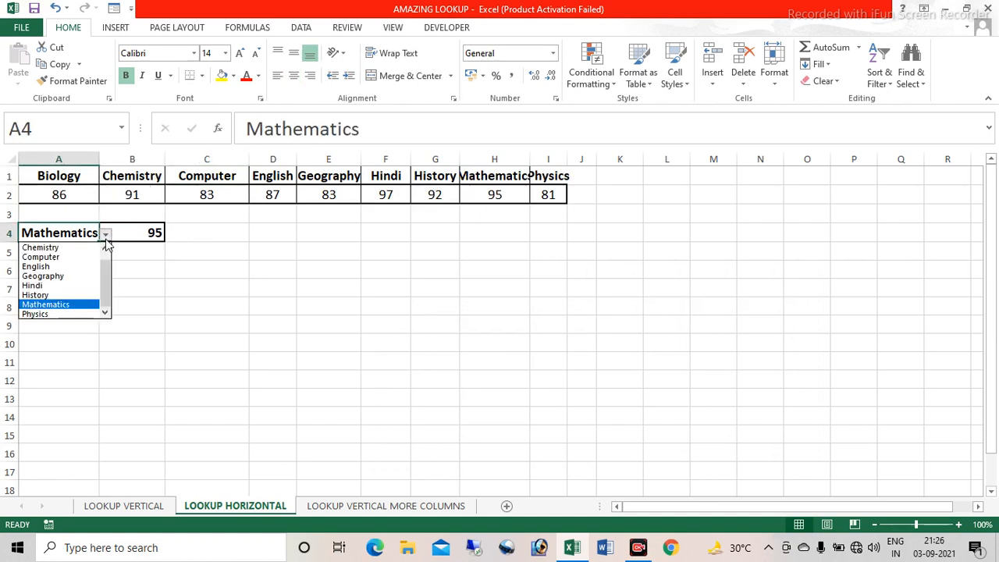
click(59, 313)
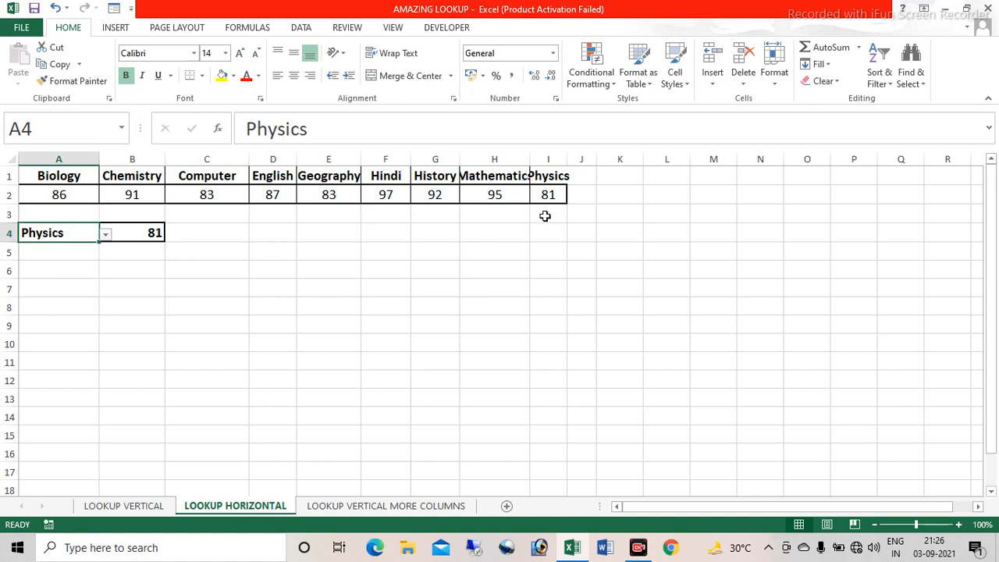
Step: AutoFit the widths of columns A to I to their contents
drag(47, 176, 562, 480)
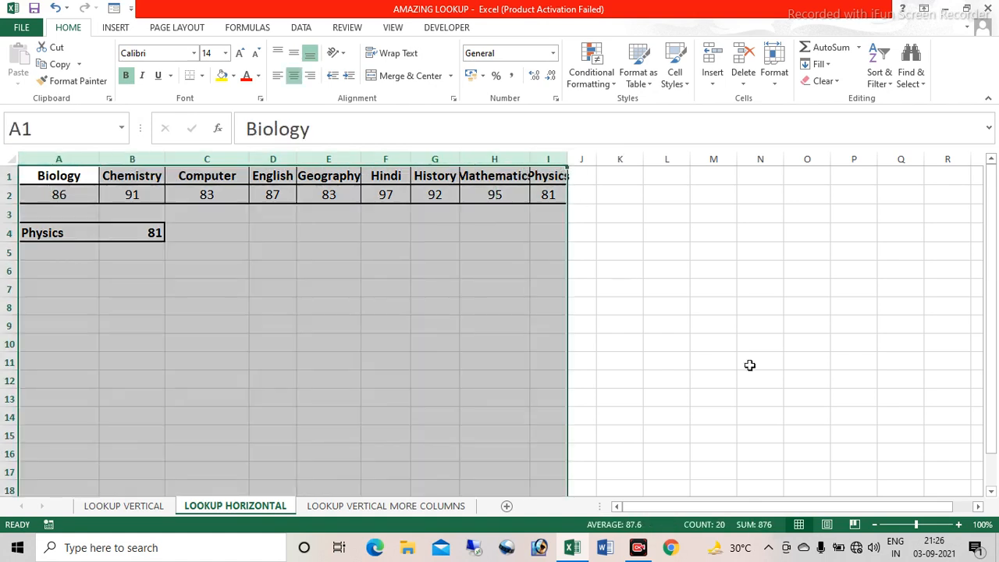
alt+click(811, 384)
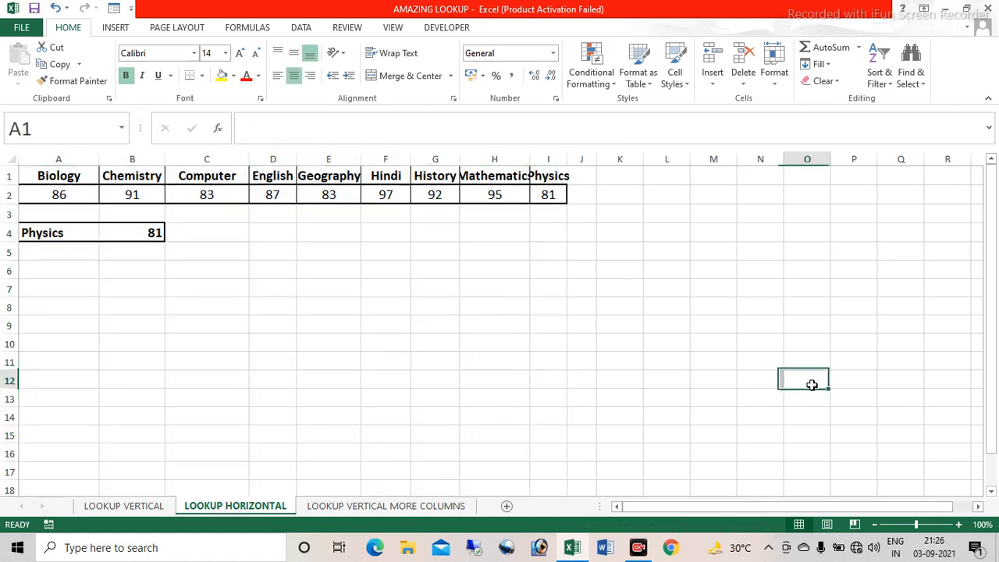
click(515, 292)
drag(84, 170, 550, 215)
key(alt+h)
key(o)
key(i)
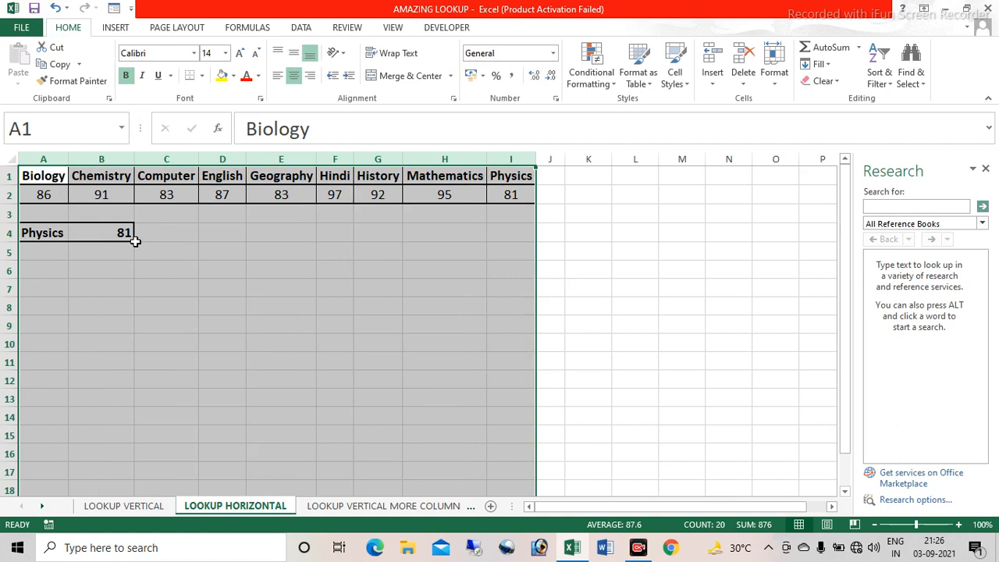
Step: Change the lookup subject in cell A4 to Geography
click(56, 236)
click(74, 234)
click(45, 276)
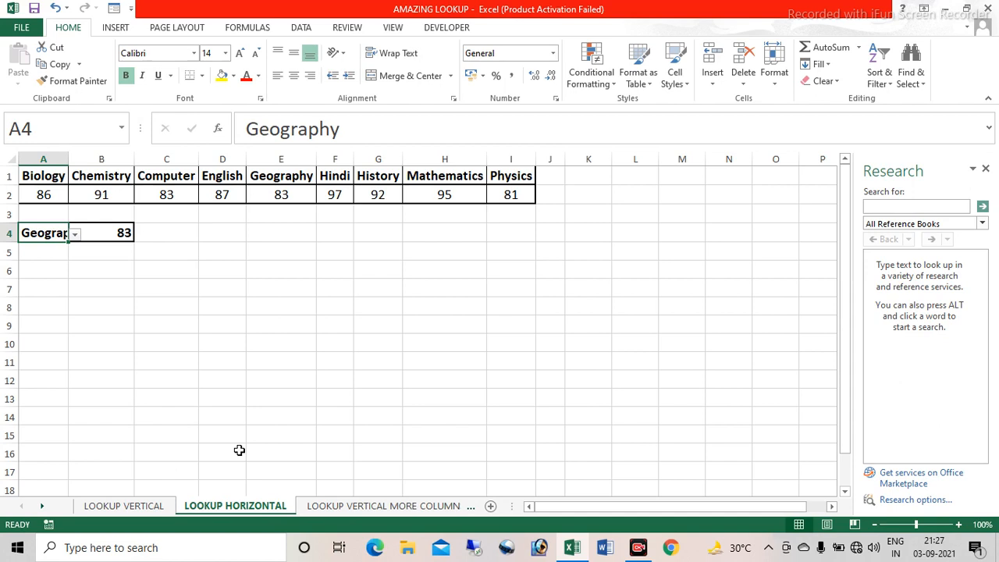
Step: Open the LOOKUP VERTICAL MORE COLUMNS sheet and close the Research pane
click(150, 508)
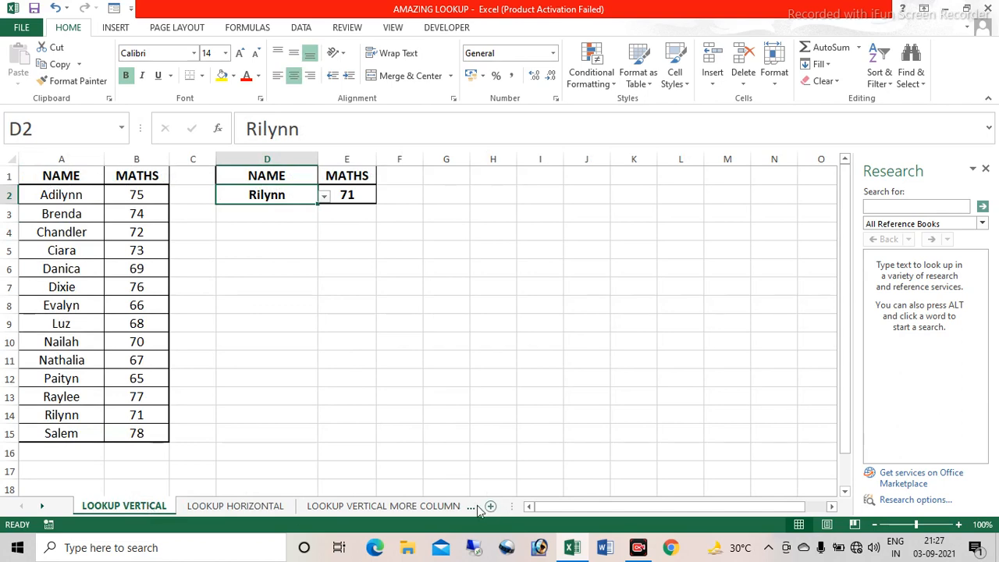
click(394, 506)
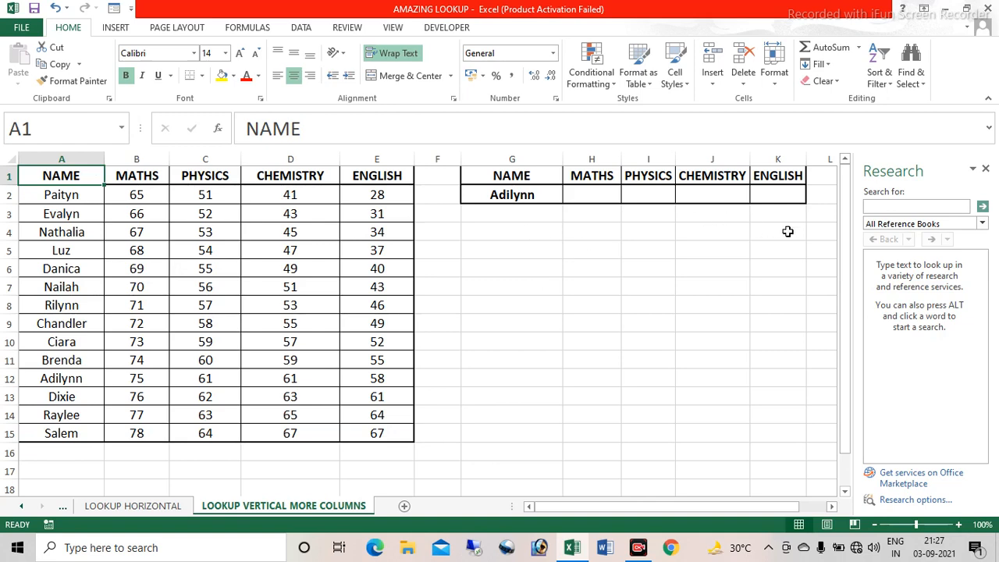
click(990, 169)
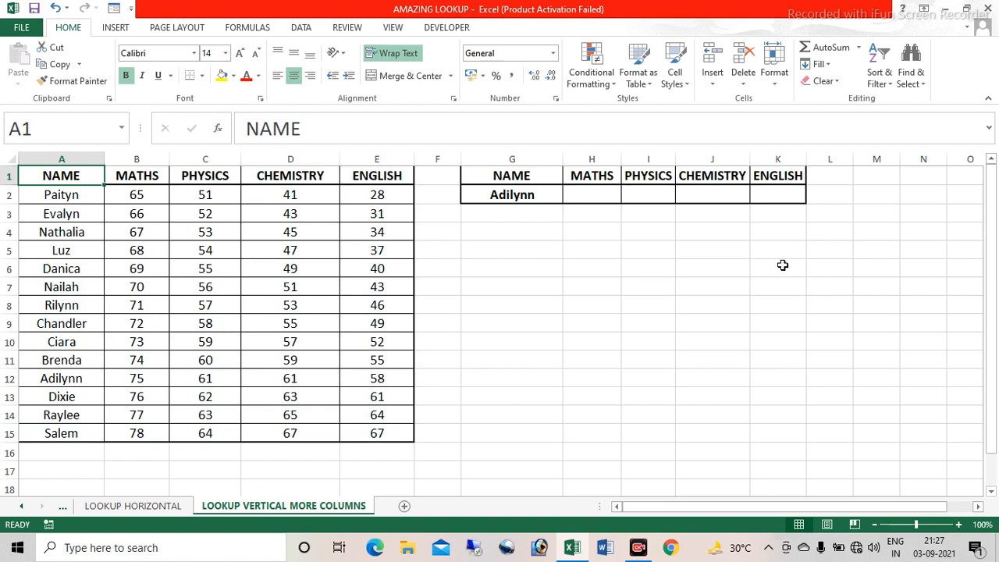
Step: Sort the student marks table by the NAME column from A to Z
click(597, 192)
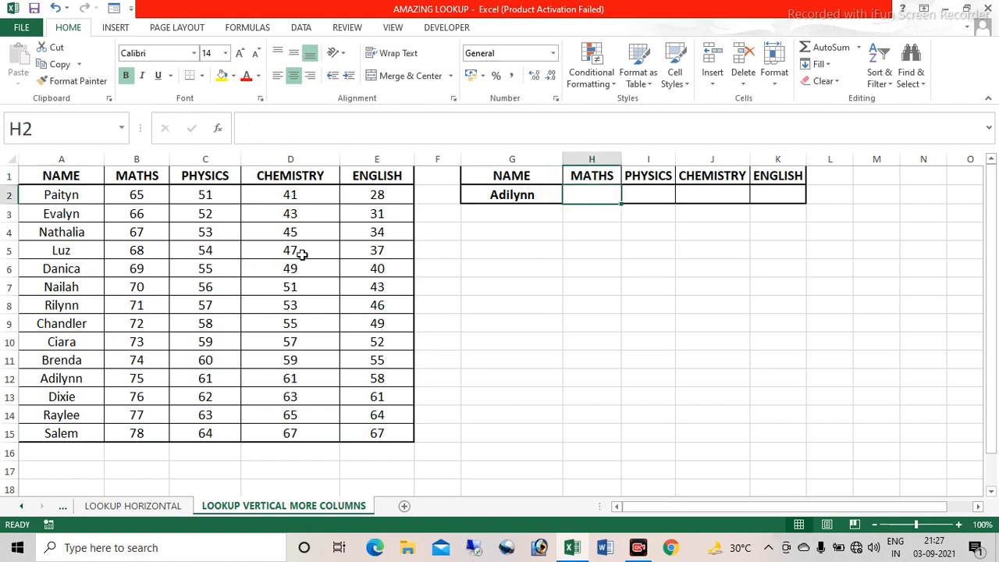
click(72, 249)
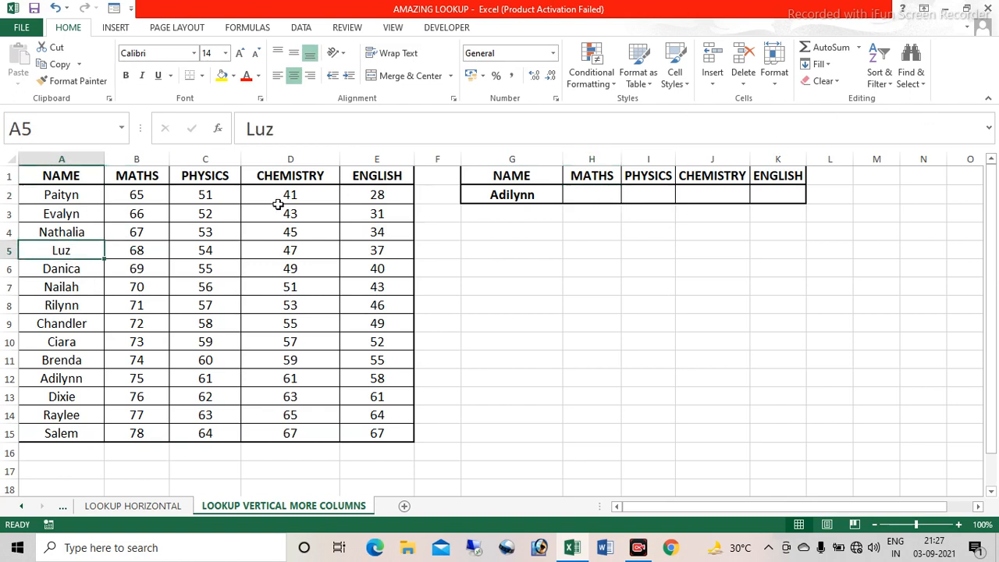
click(891, 85)
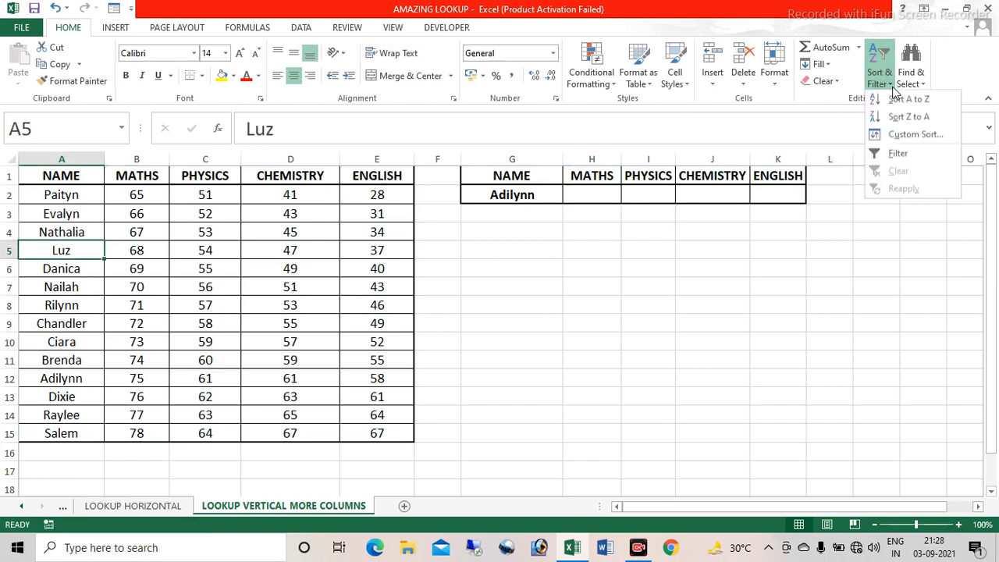
click(903, 100)
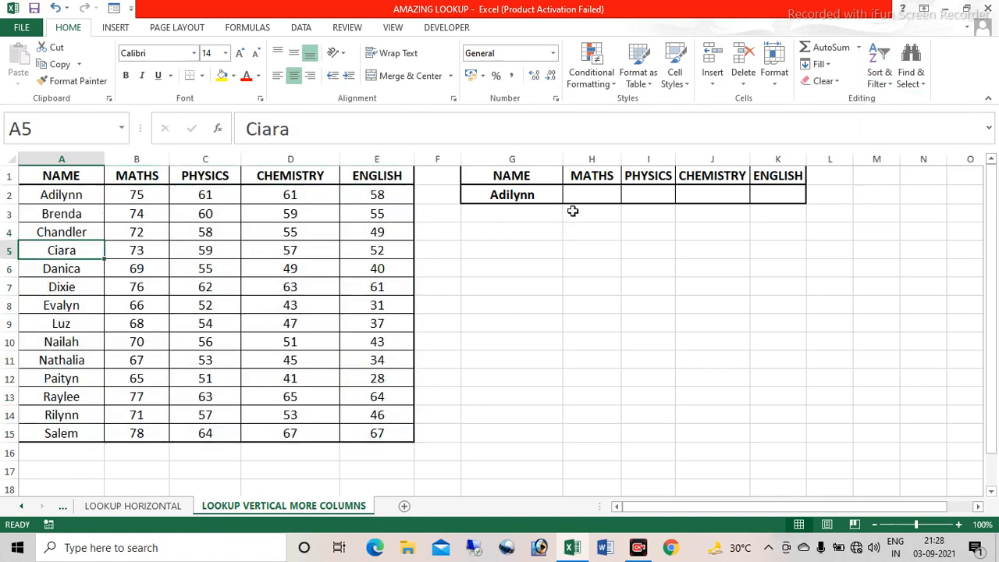
click(592, 196)
text(=LO)
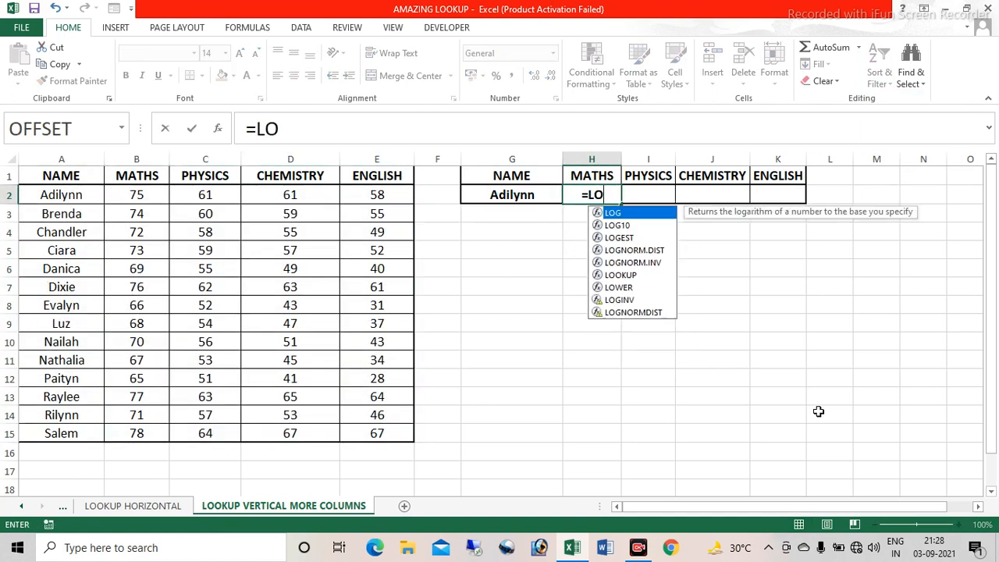
text(OKUP()
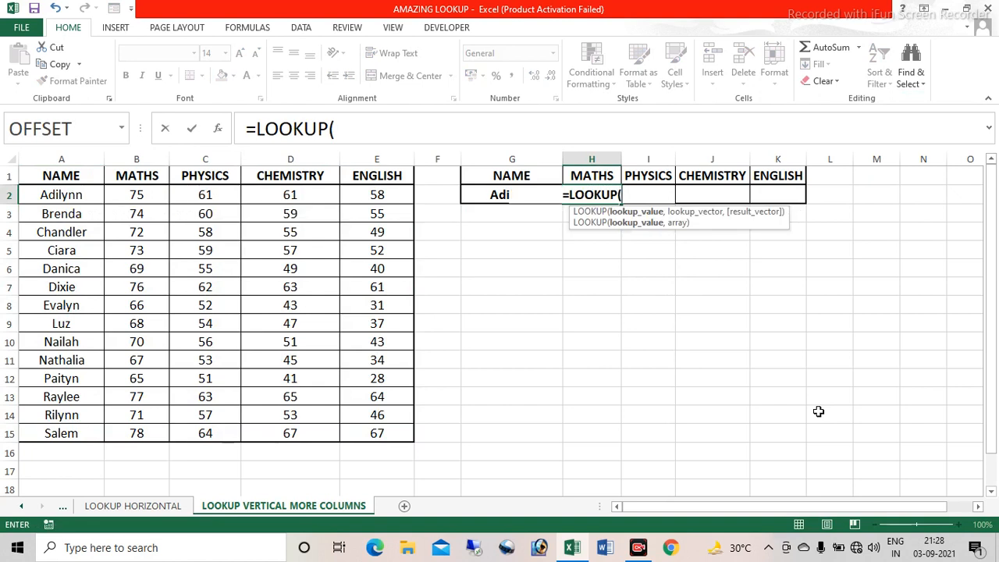
key(F2)
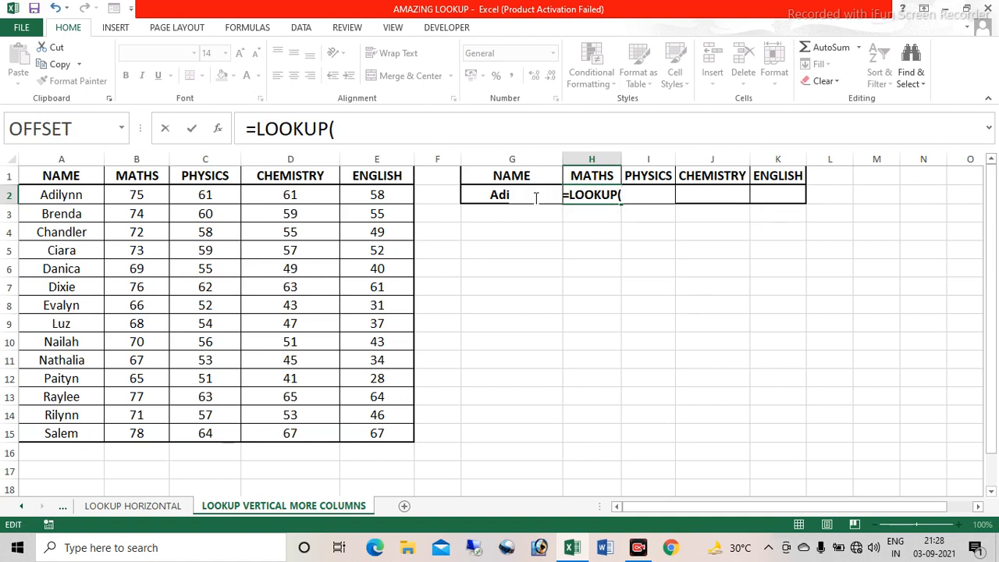
click(481, 195)
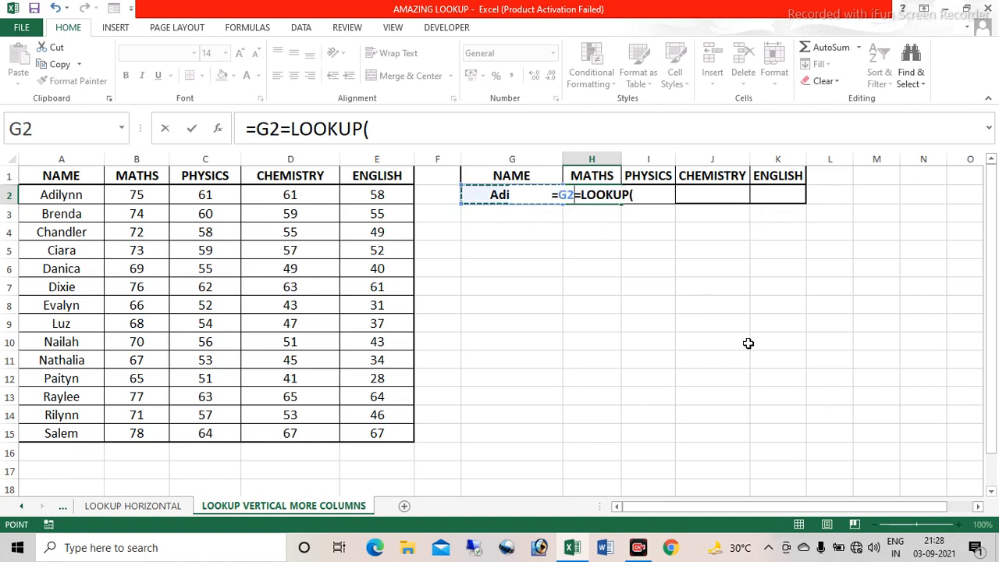
key(F4)
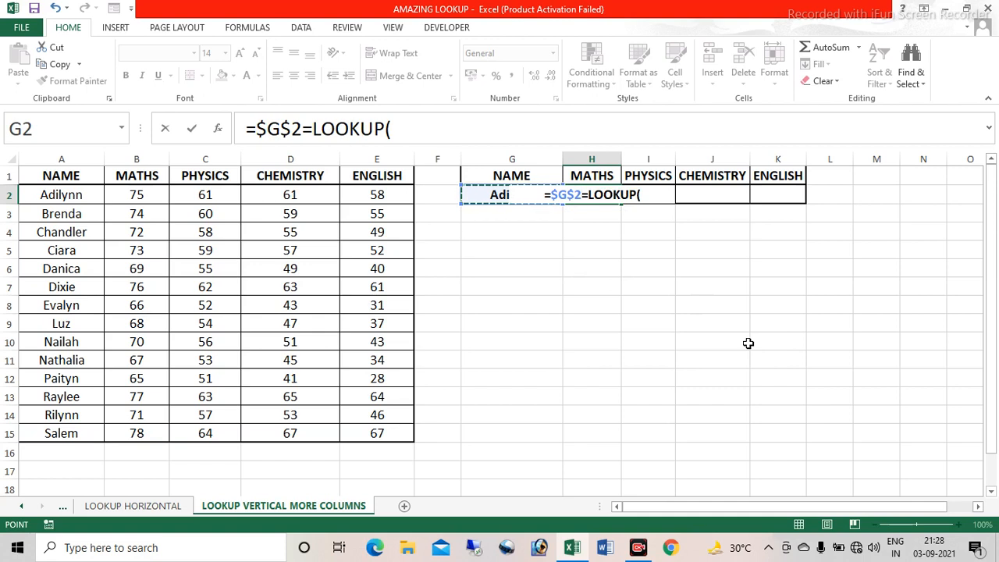
key(BackSpace)
key(BackSpace)
key(BackSpace)
key(BackSpace)
key(BackSpace)
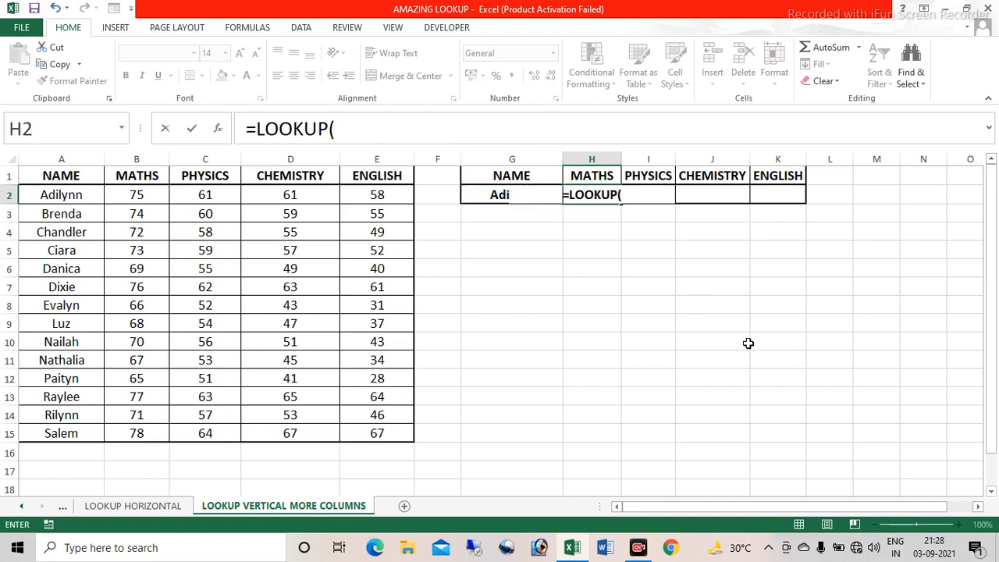
key(Delete)
key(Delete)
key(Delete)
key(Delete)
key(Delete)
key(Delete)
key(Delete)
key(Delete)
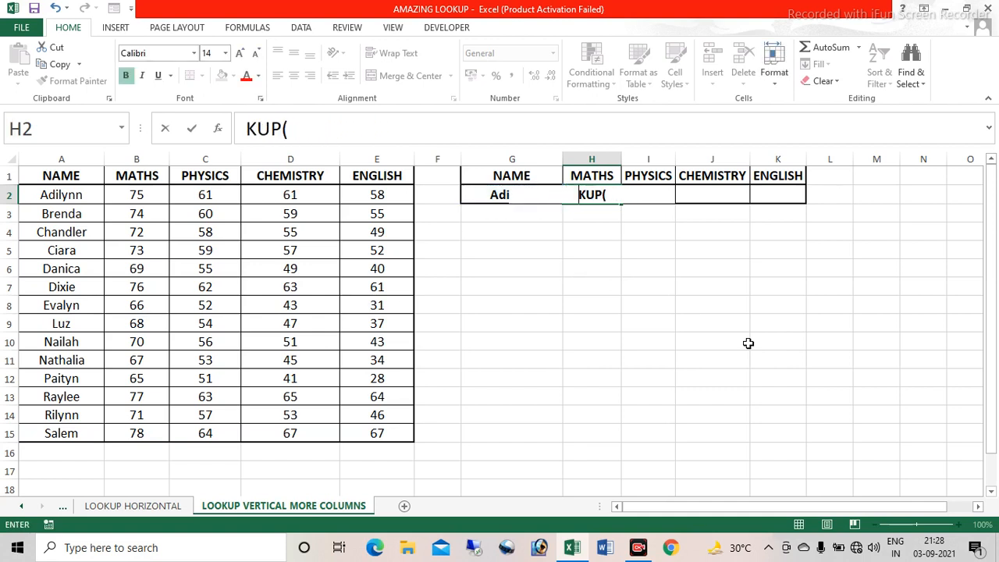
Step: Enter =LOOKUP($G$2,$A$2:B15) in the MATHS result cell H2 and fill the formula across to K2
text(=LOOKUP()
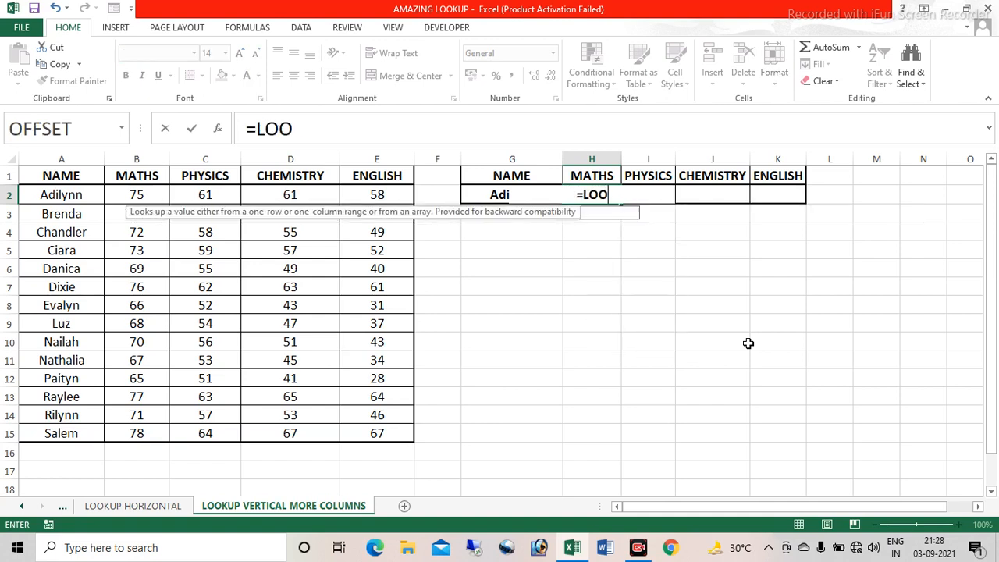
click(472, 196)
key(F4)
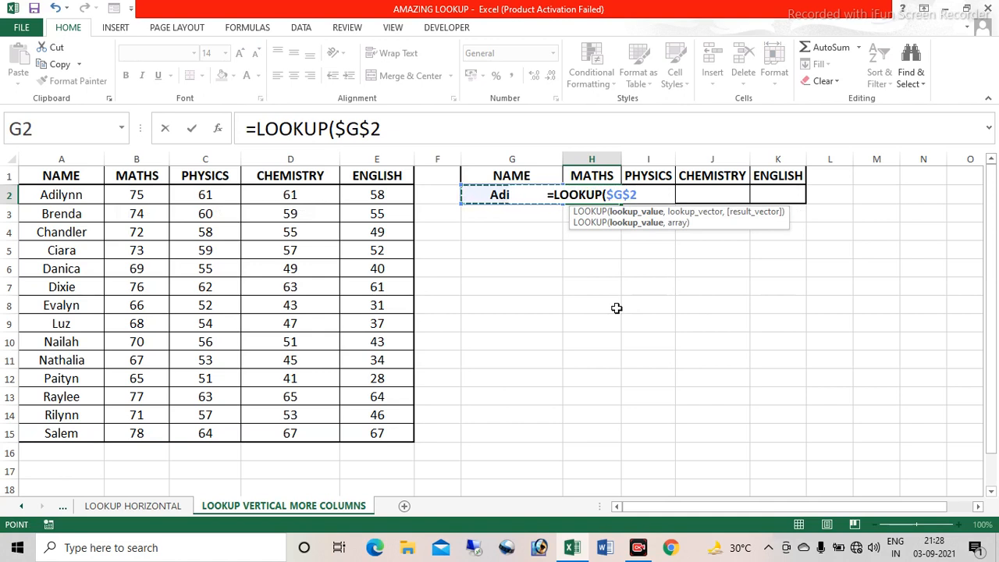
text(,)
drag(78, 196, 128, 415)
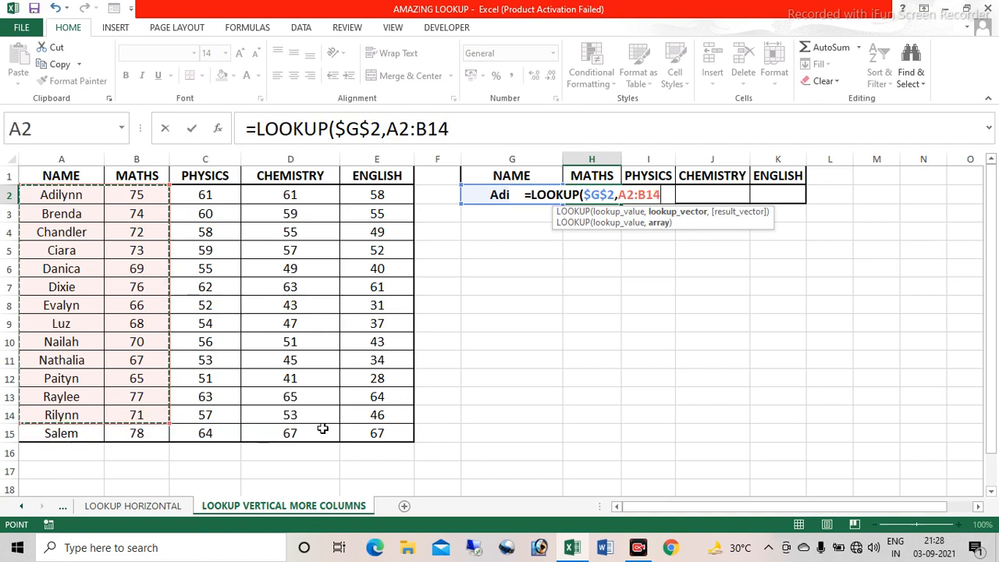
key(shift+Down)
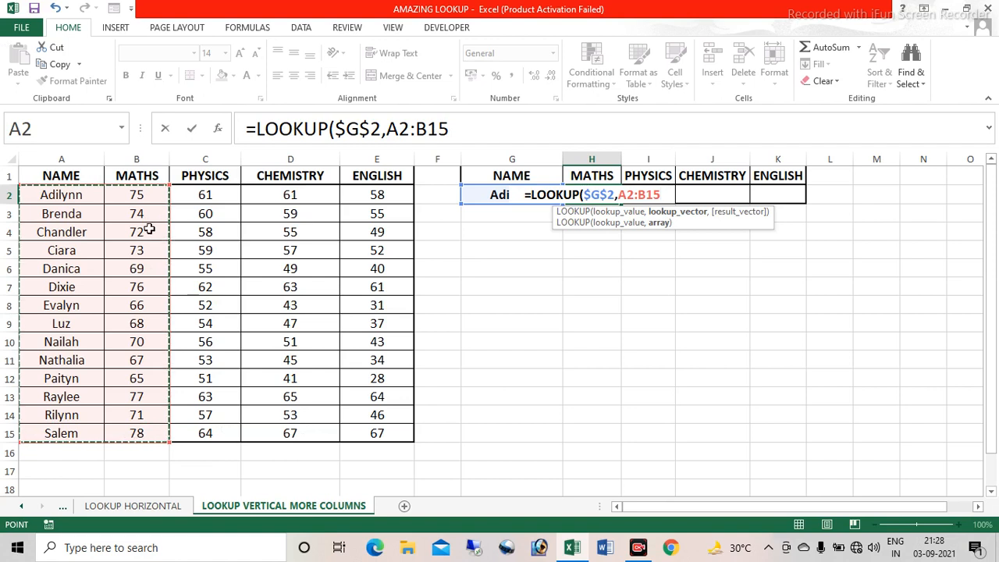
click(628, 199)
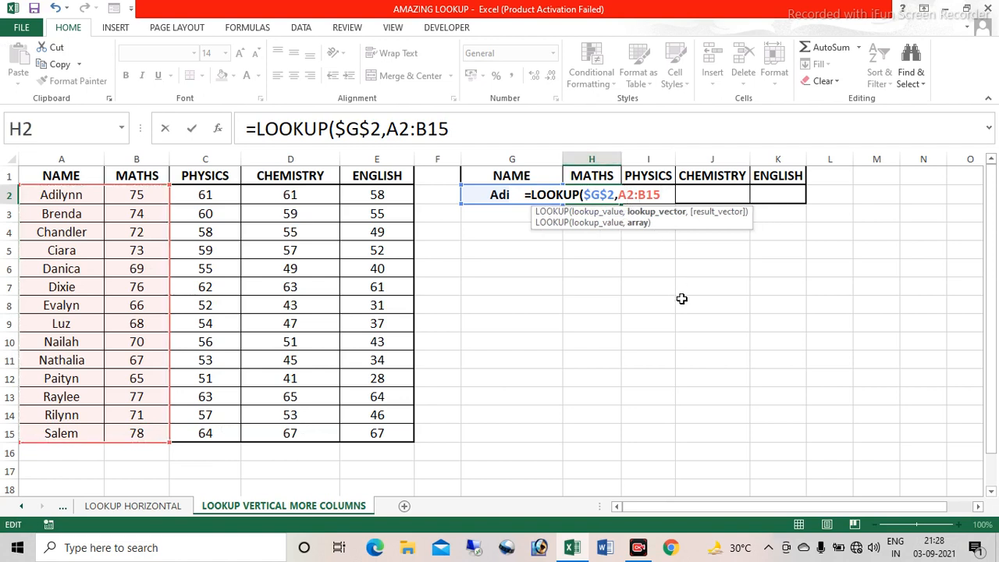
key(F4)
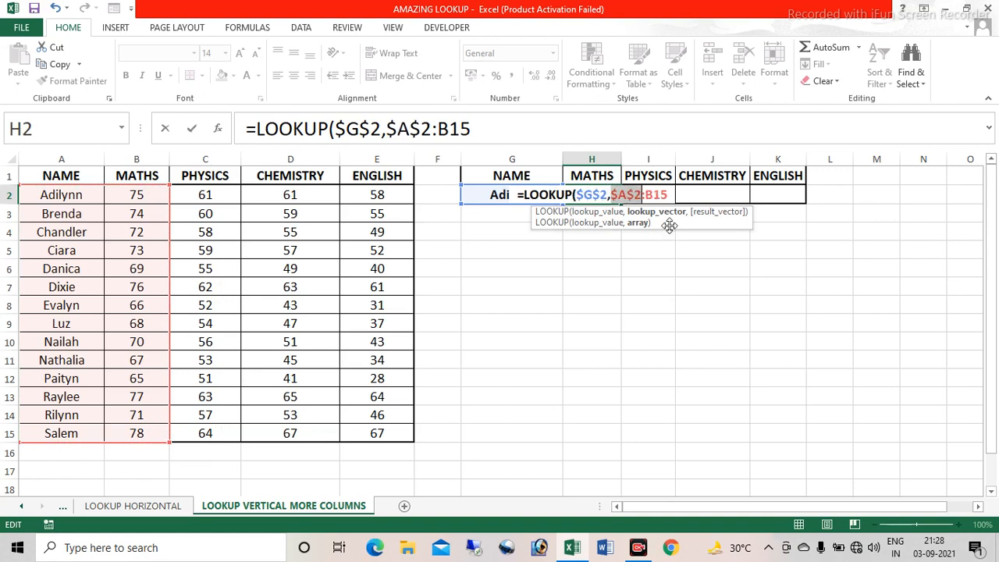
click(669, 195)
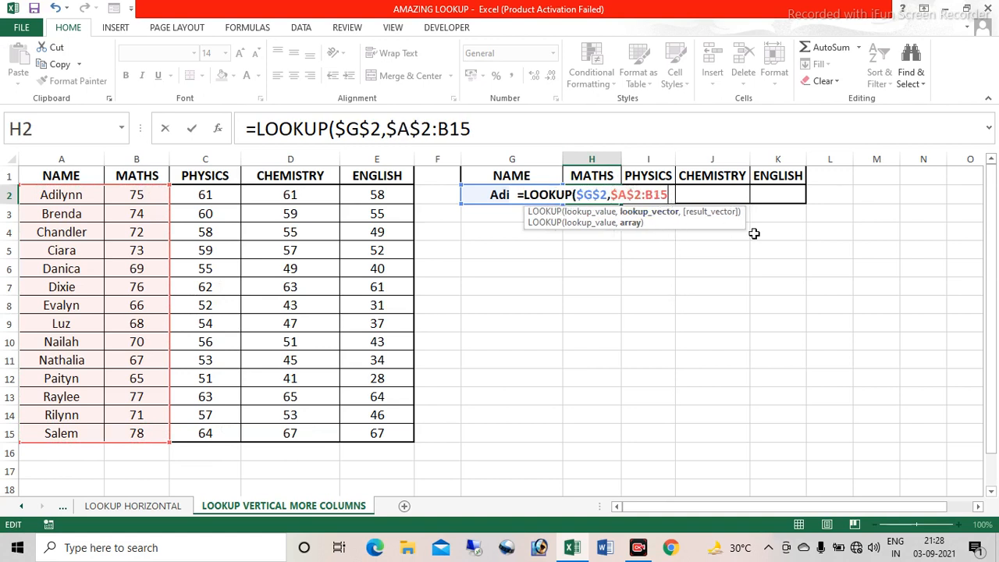
text())
key(Return)
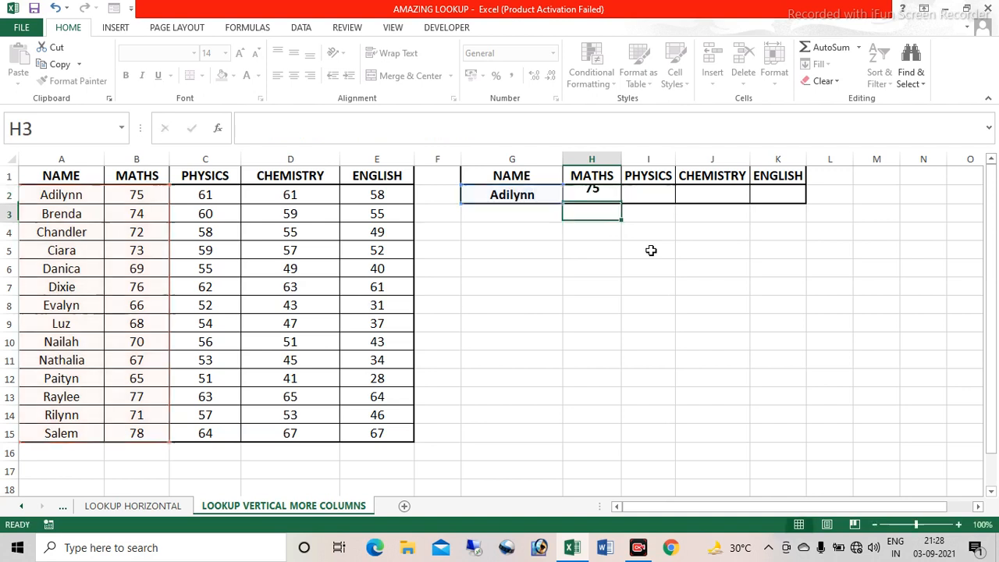
click(598, 194)
drag(623, 202, 783, 201)
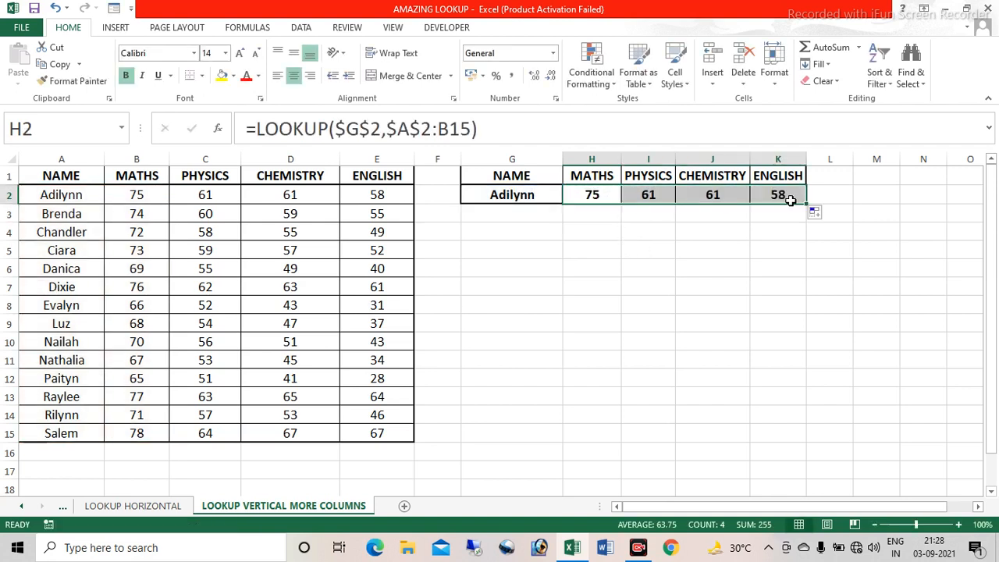
Step: Examine the lookup ranges in the MATHS, PHYSICS, CHEMISTRY and ENGLISH formulas in cells H2 to K2
click(599, 196)
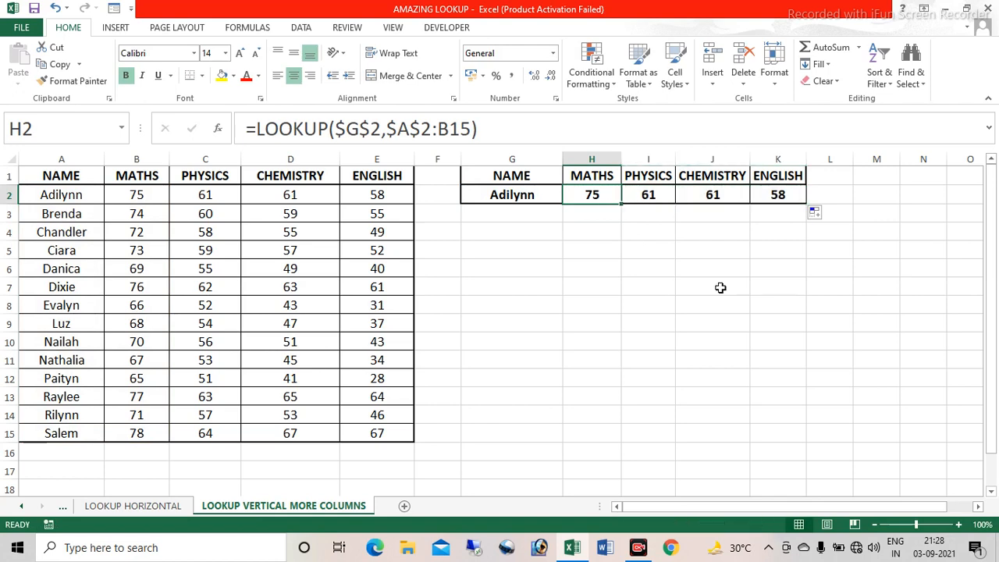
key(F2)
key(Return)
key(Up)
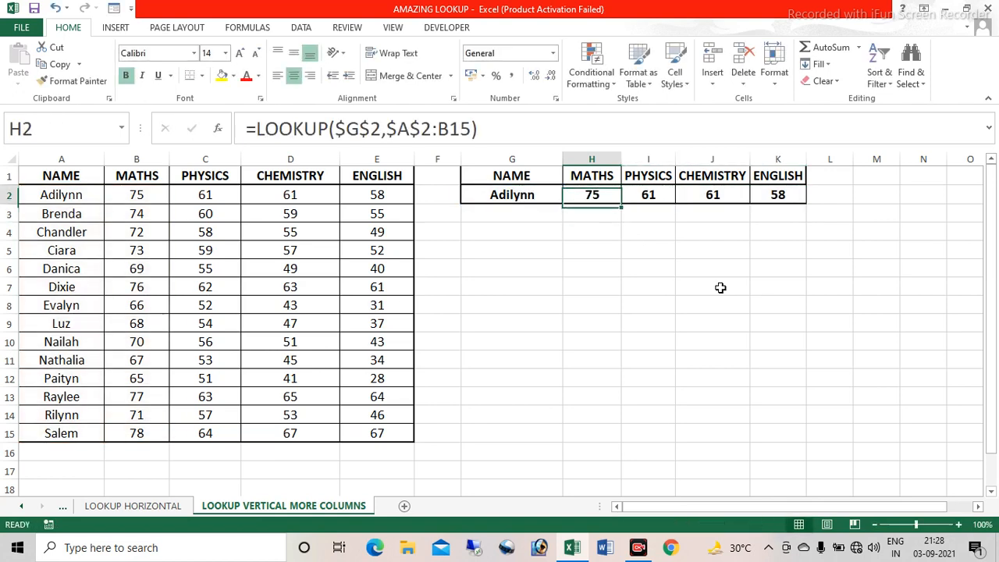
key(Right)
key(F2)
key(Return)
key(Up)
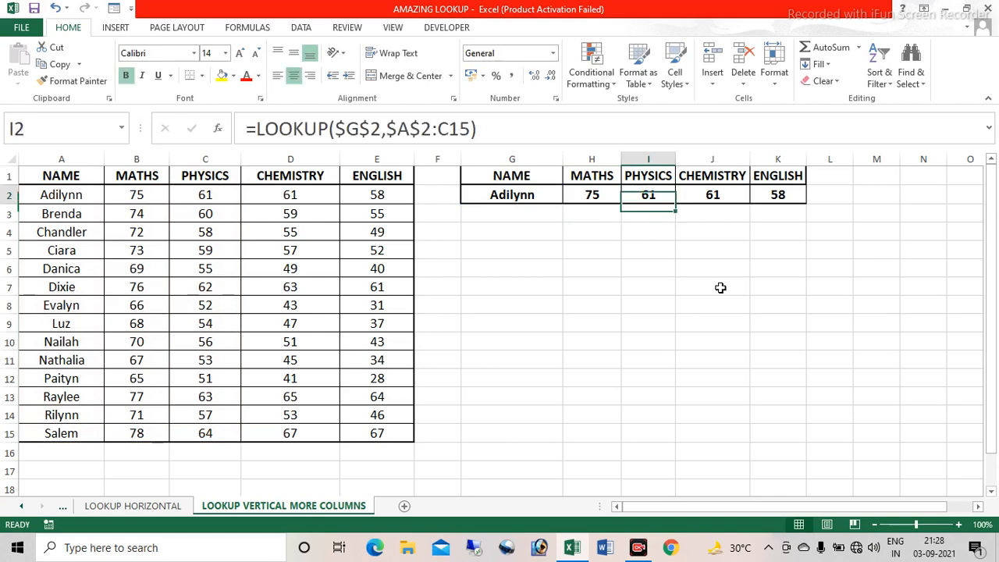
key(Right)
key(F2)
key(Return)
key(Up)
key(Right)
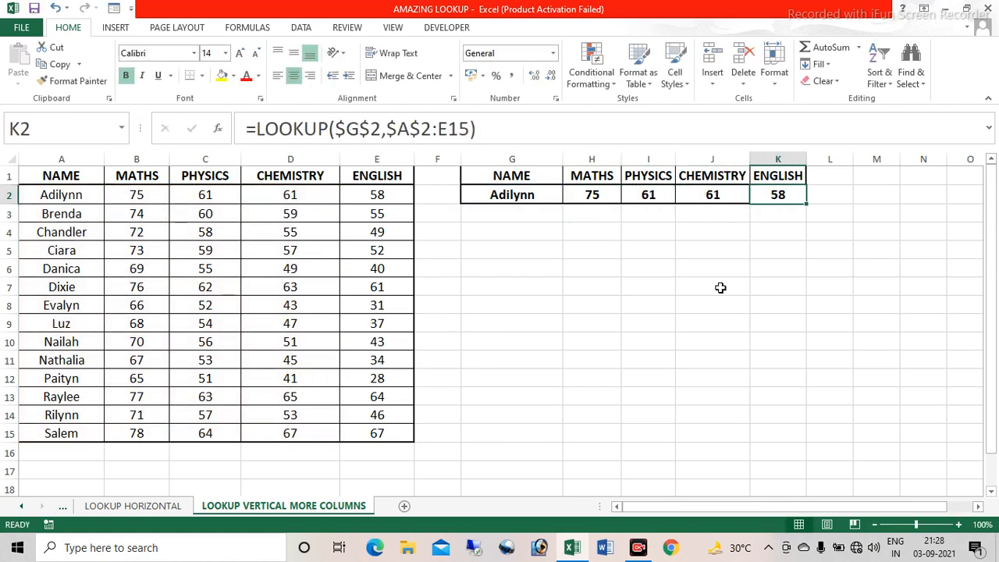
key(F2)
key(Return)
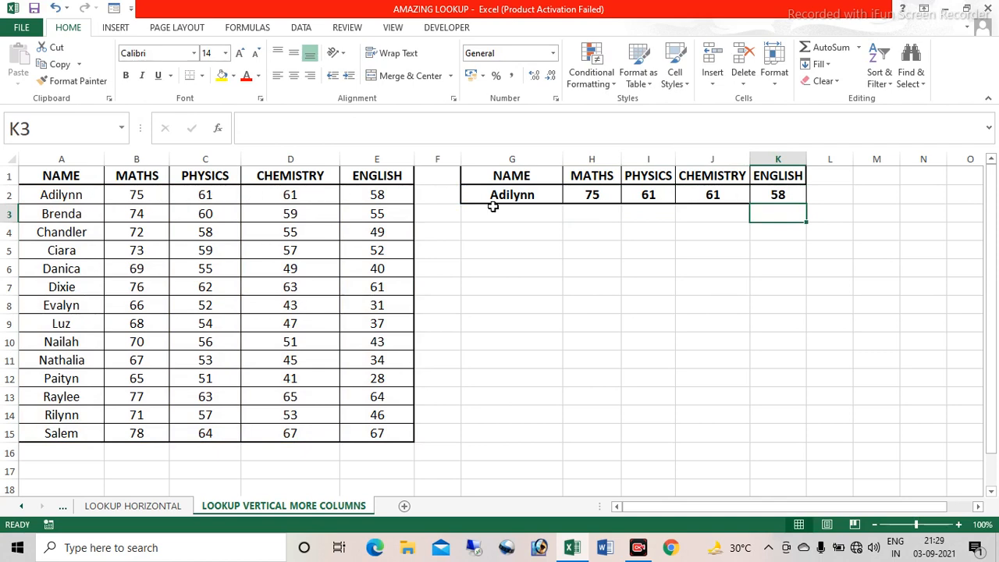
Step: Change the lookup name in cell G2 to the last student in the name list
click(556, 196)
click(570, 197)
drag(570, 240, 530, 297)
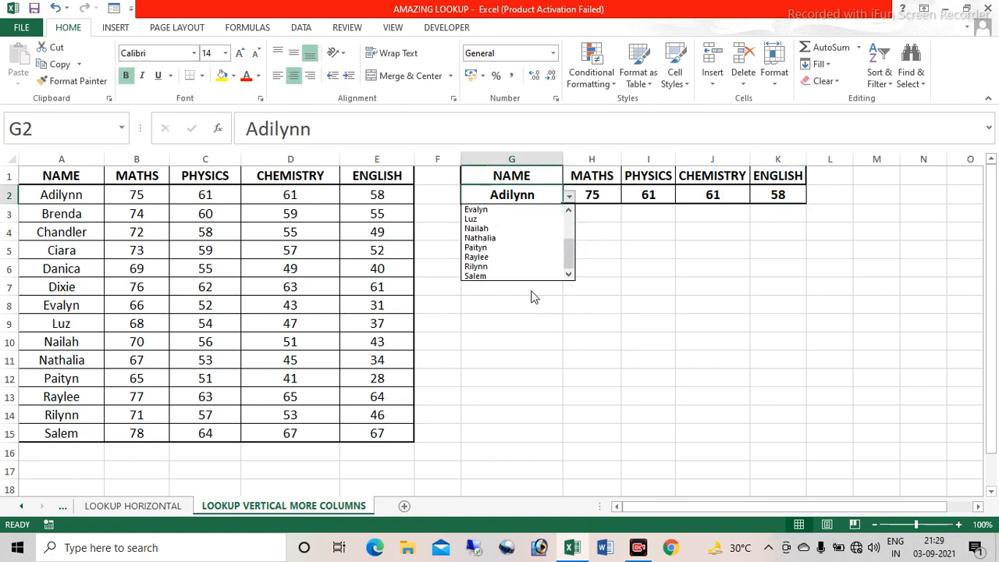
click(515, 275)
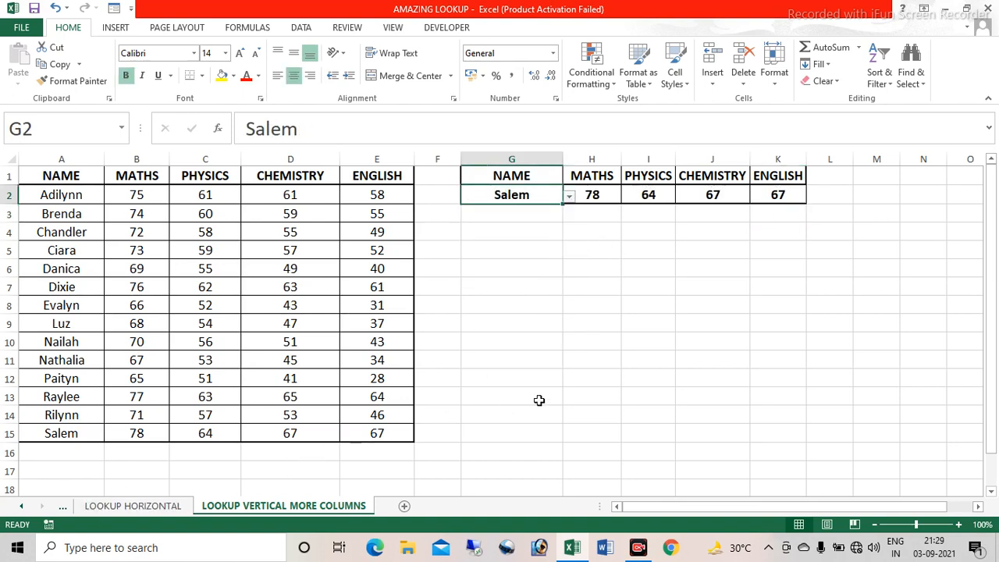
click(622, 342)
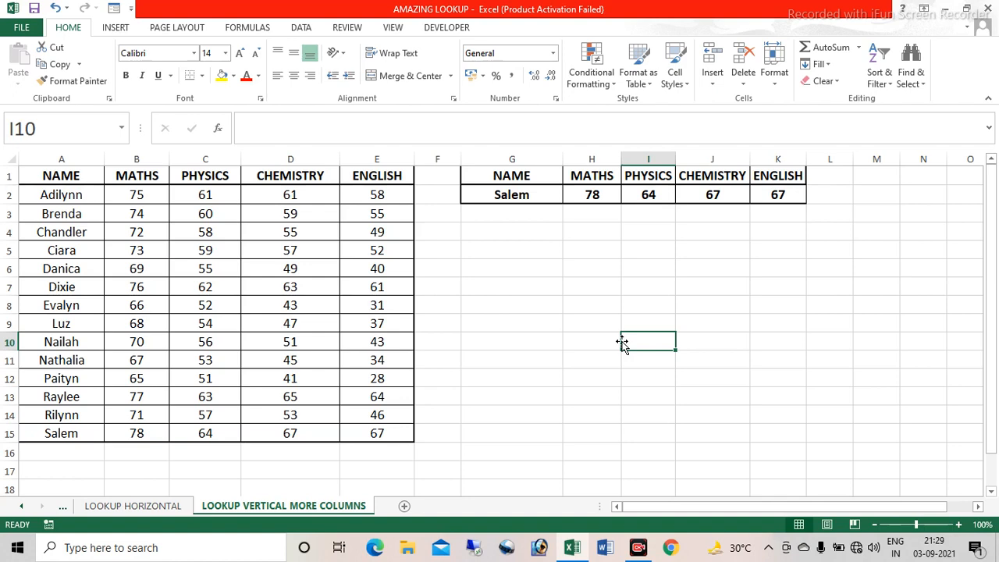
click(582, 253)
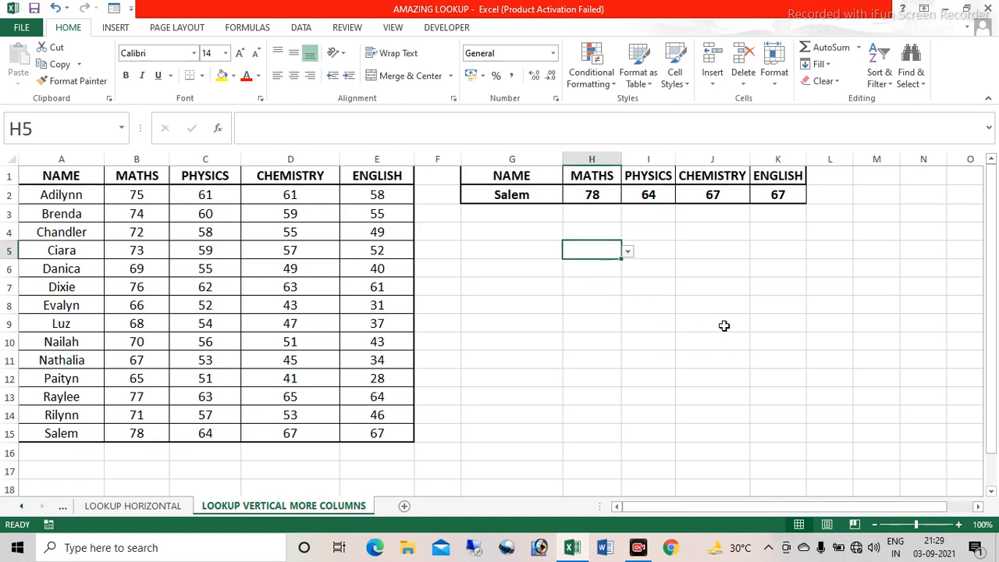
text(=LOOKUP)
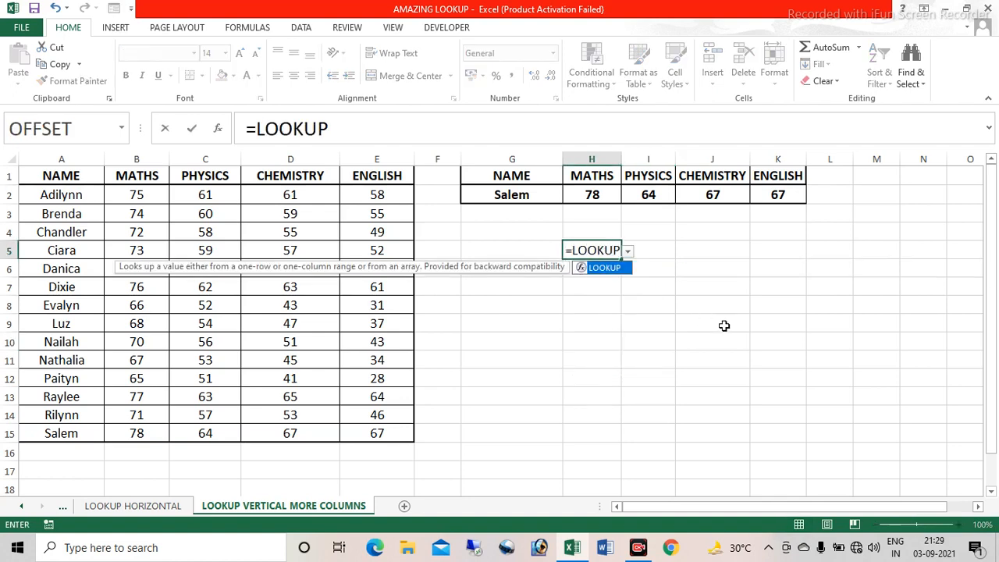
text(()
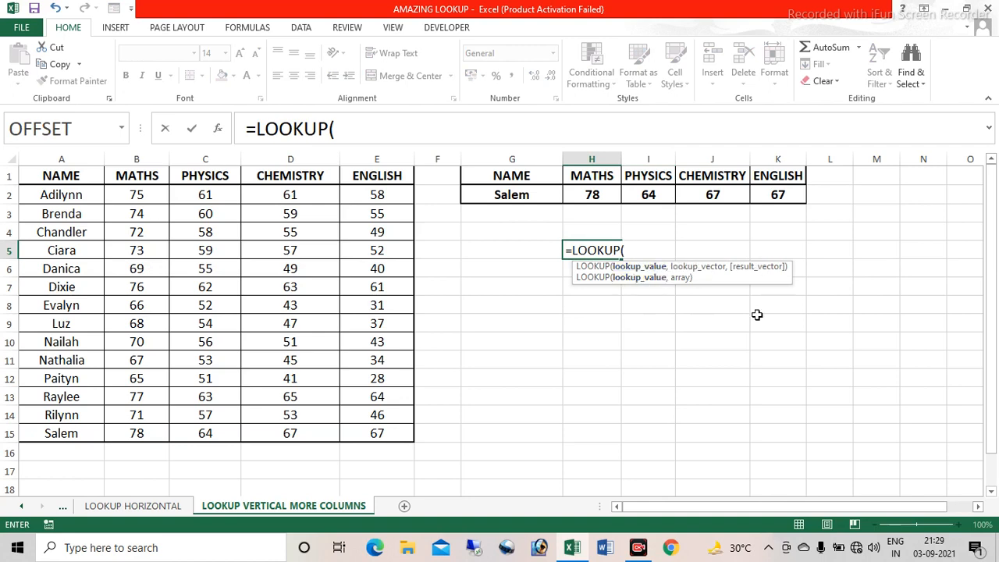
key(BackSpace)
key(Escape)
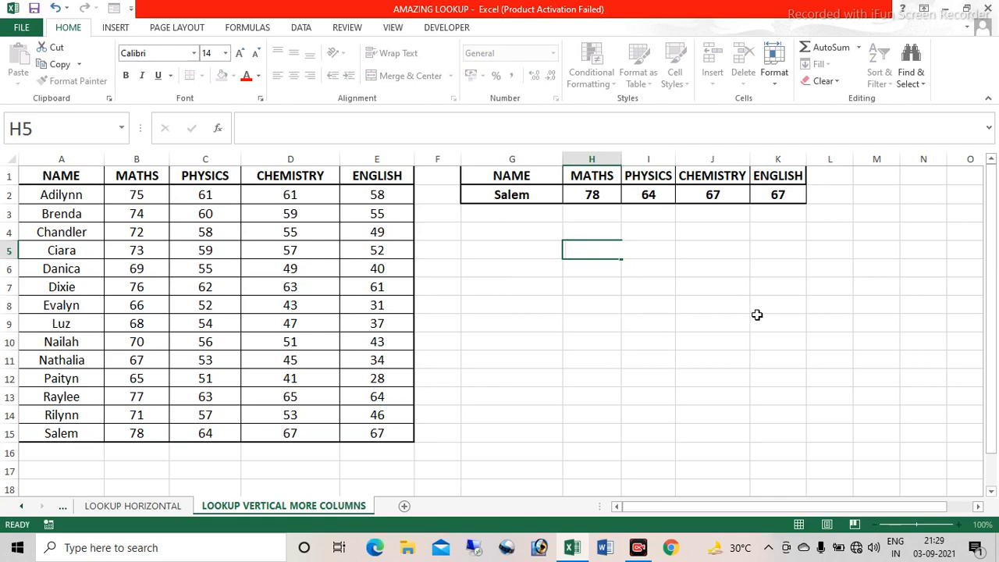
key(Return)
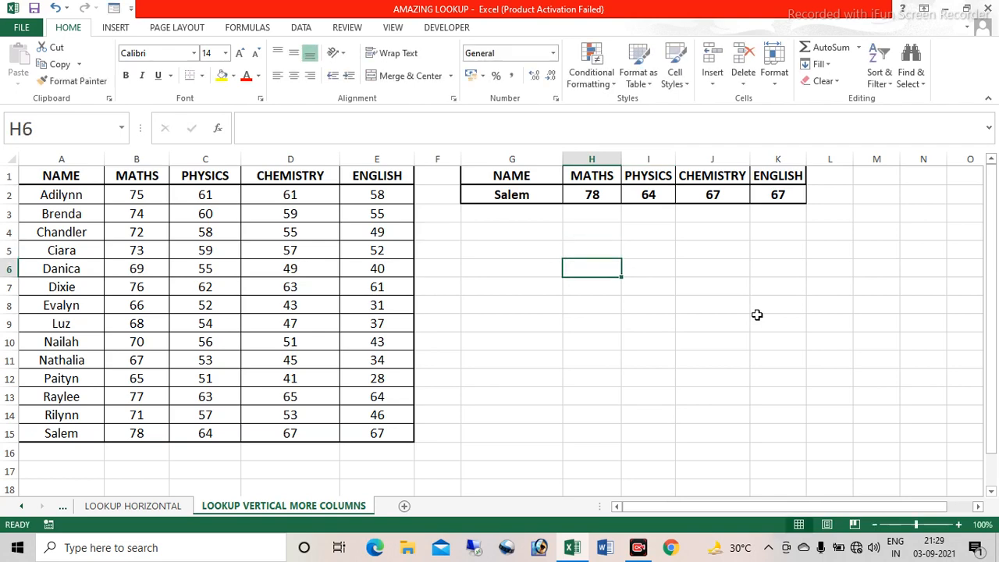